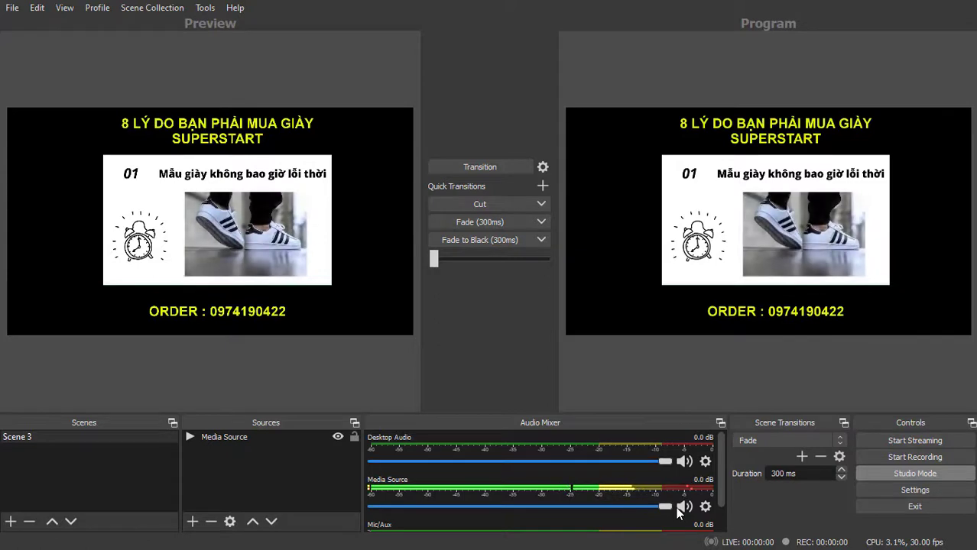
- Lower the Media Source volume in the audio mixer to -6.6 dB
mouse_move(660, 463)
left_mouse_down()
mouse_move(589, 461)
mouse_move(673, 463)
left_mouse_up()
left_click_drag(665, 506, 587, 509)
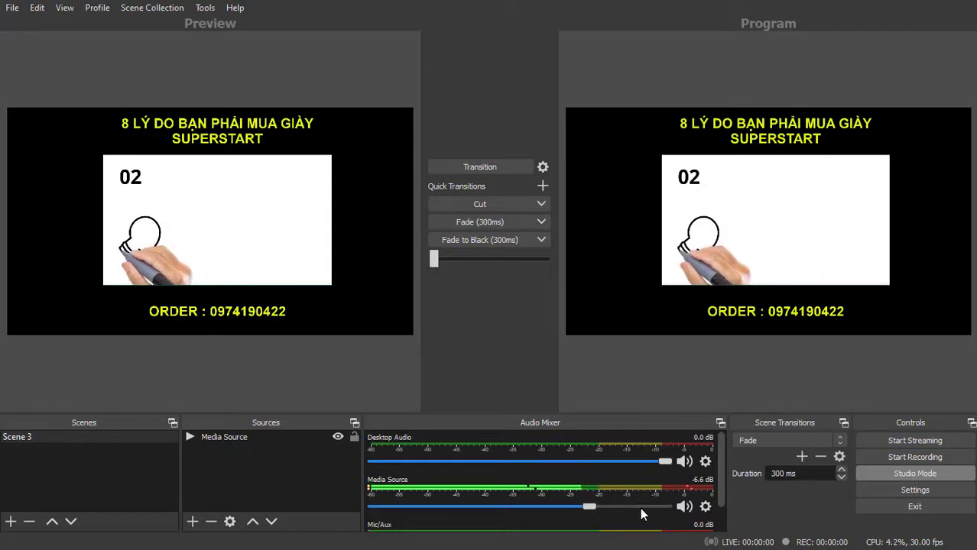
- Open the stream settings, keep Facebook Live as the service, and clear the stored stream key
left_click(923, 489)
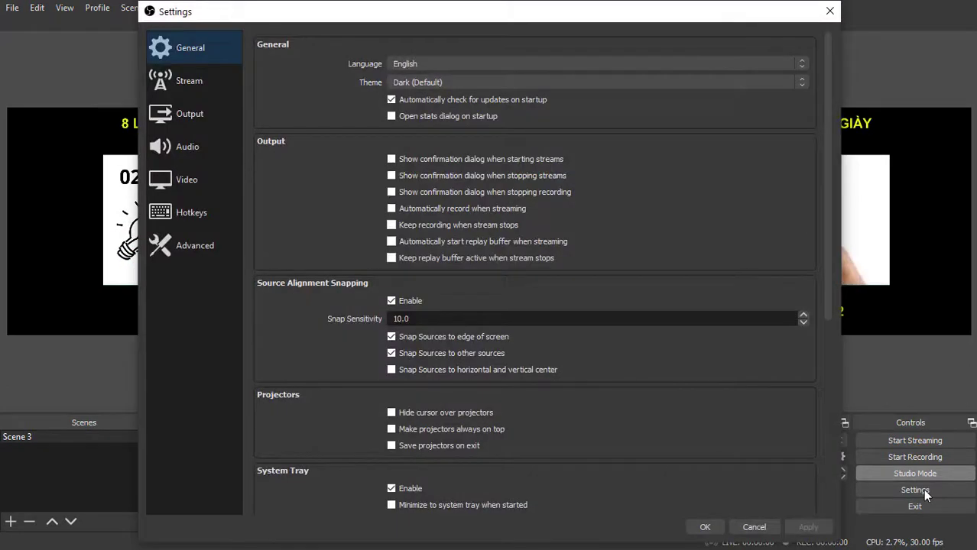
left_click(184, 83)
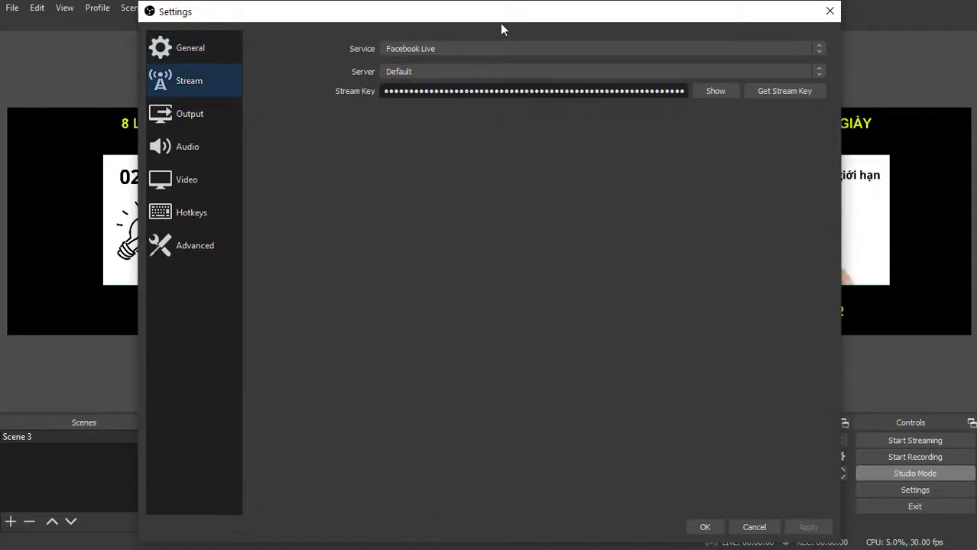
left_click(479, 48)
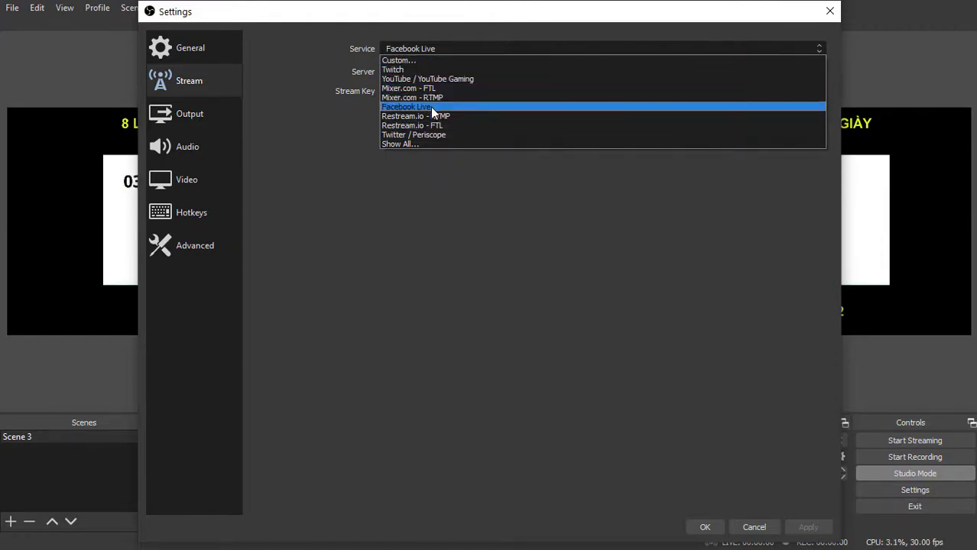
left_click(444, 35)
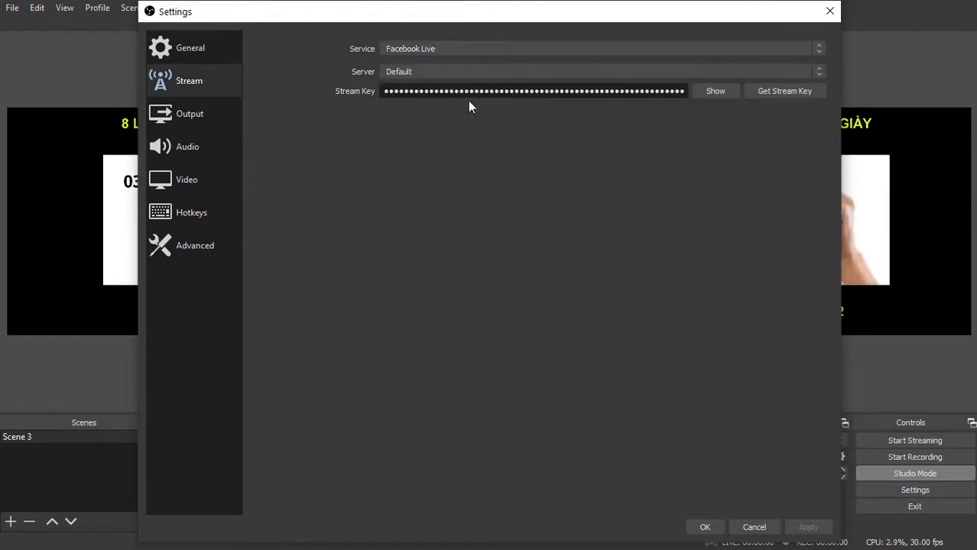
double_click(681, 91)
key("BackSpace")
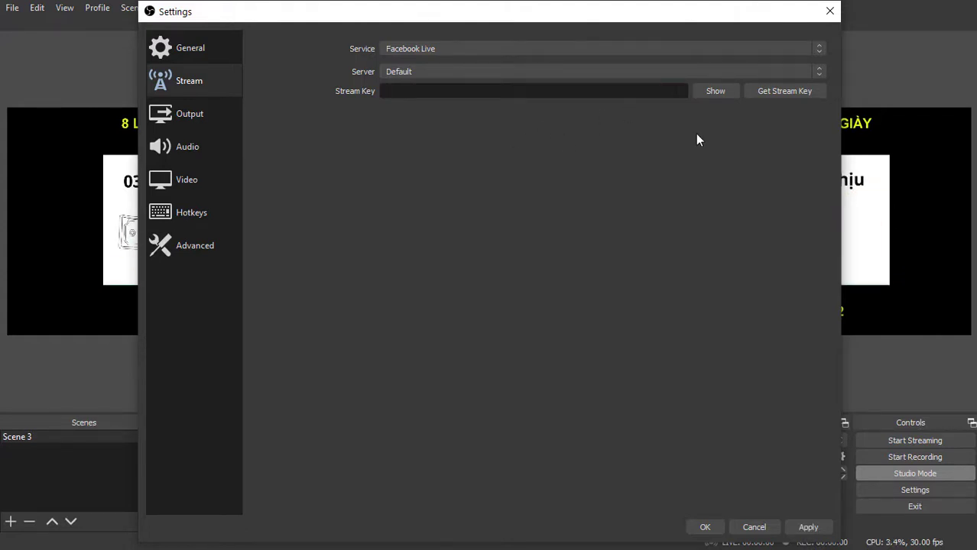
- Open Facebook's stream key page from the stream settings and create a new live broadcast there
left_click(784, 91)
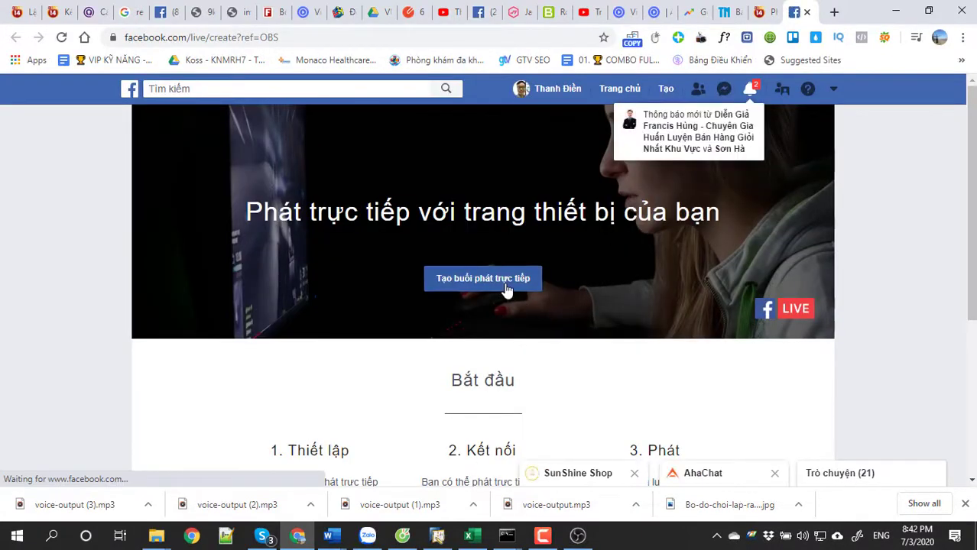
left_click(505, 287)
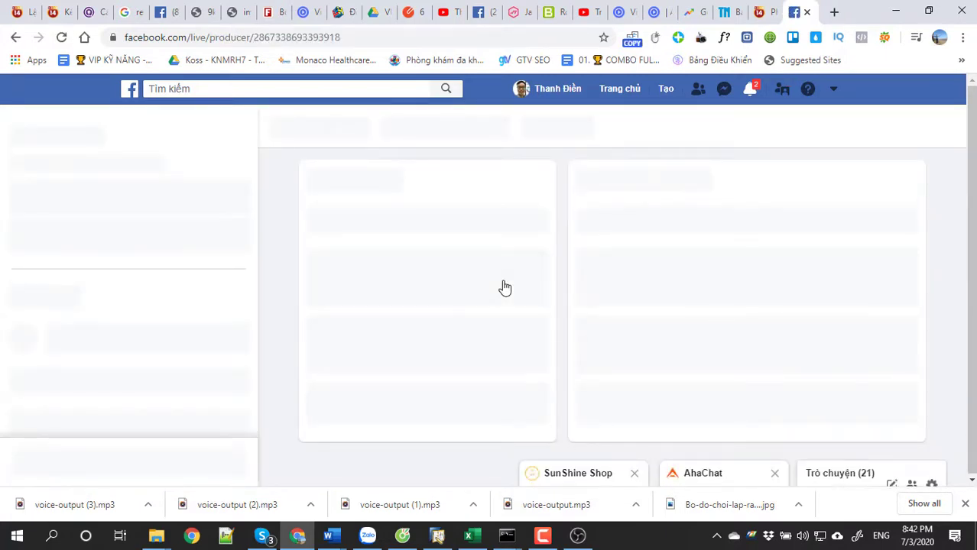
scroll(504, 288, "down", 2)
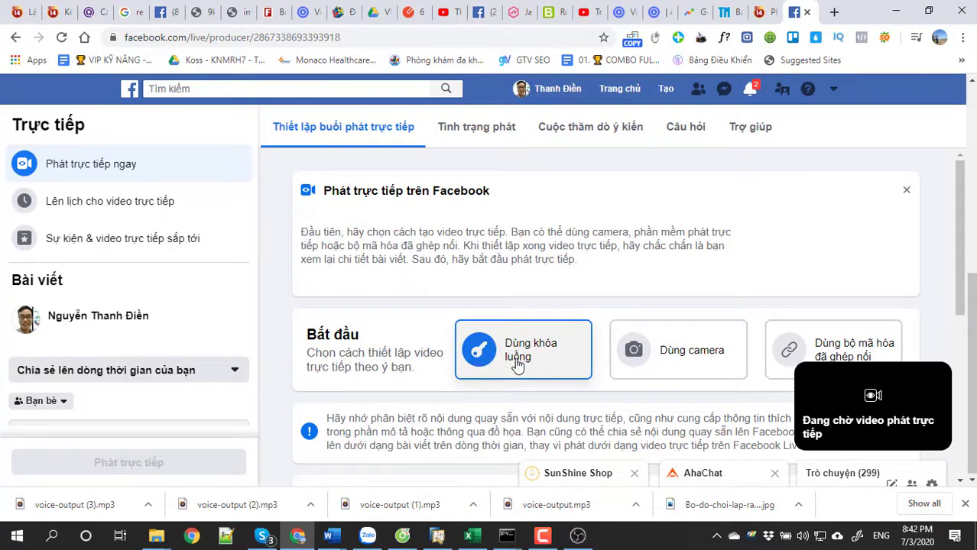
- Switch back to OBS, discard the settings changes, and lower the Media Source volume to -inf dB
left_click(577, 536)
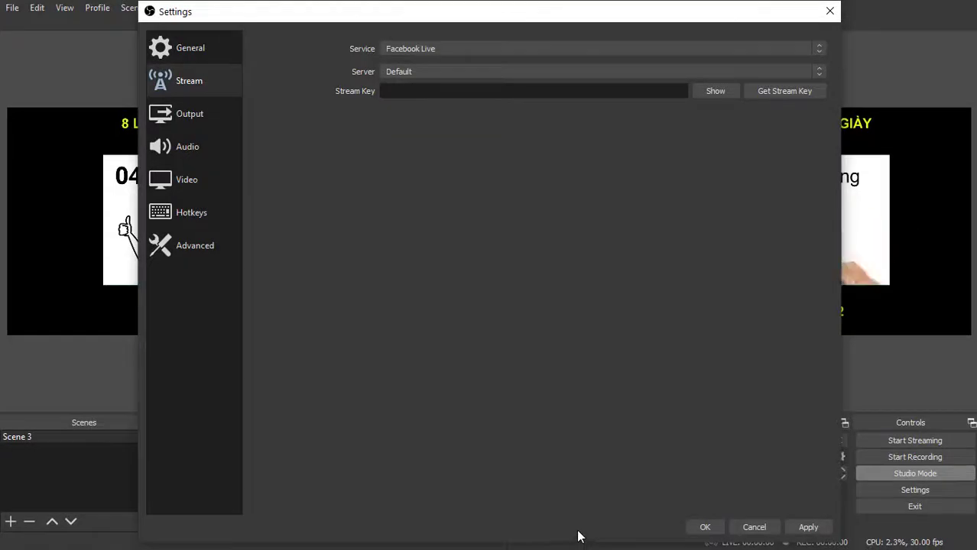
left_click(748, 526)
left_click_drag(589, 508, 396, 507)
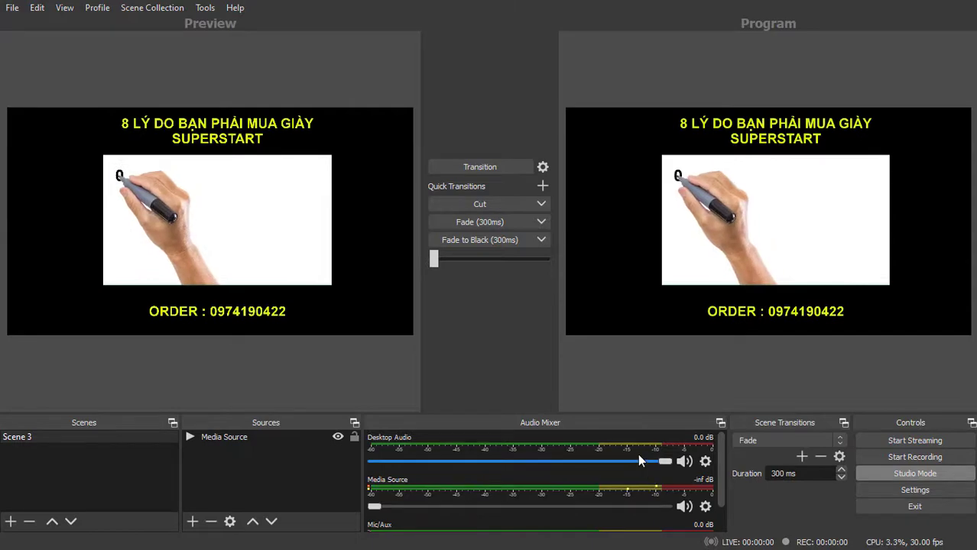
- Switch to the Facebook live producer in Chrome, choose the stream key setup (Dùng khóa luồng), and copy the stream key
key("alt+Tab")
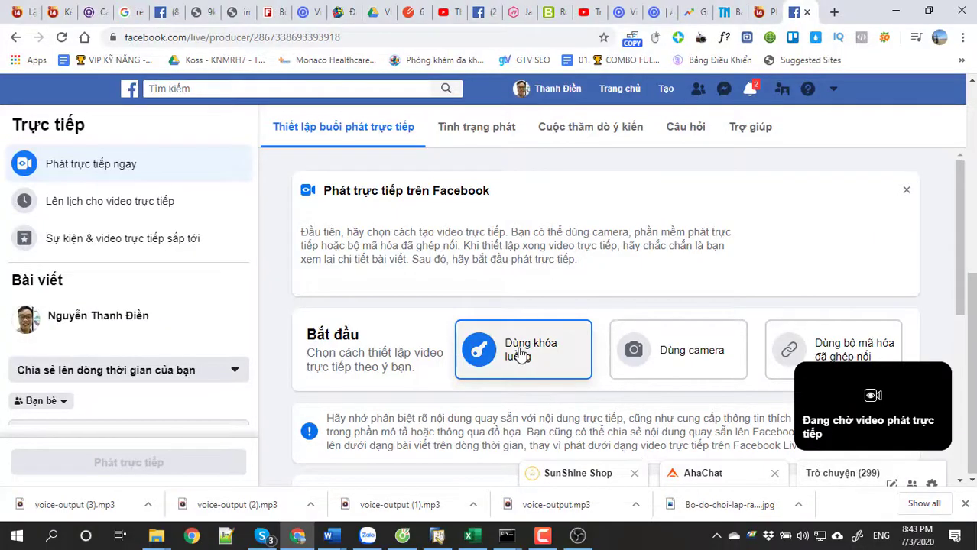
left_click(520, 355)
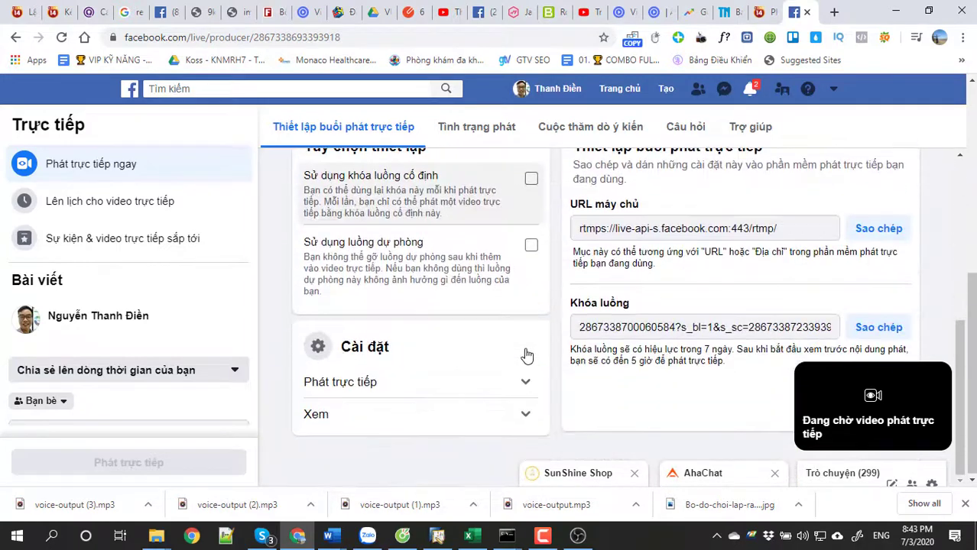
left_click(887, 328)
- Switch to OBS, replace the Facebook Live stream key with the copied key in the stream settings, and save them
left_click(577, 536)
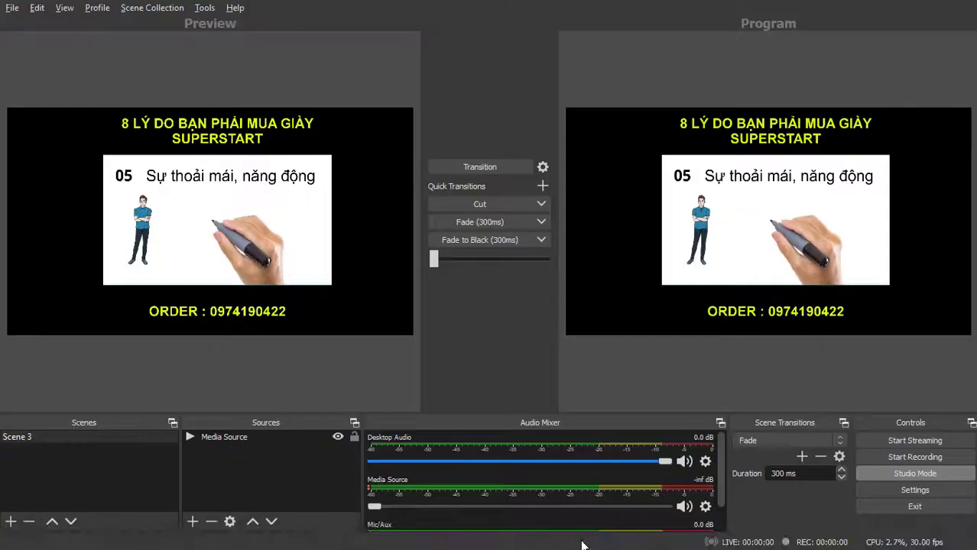
left_click(887, 490)
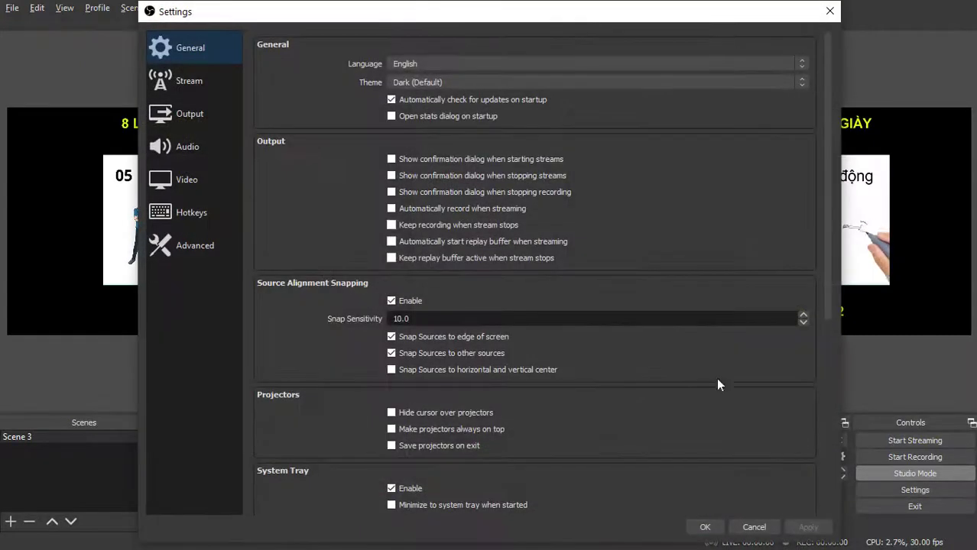
left_click(187, 85)
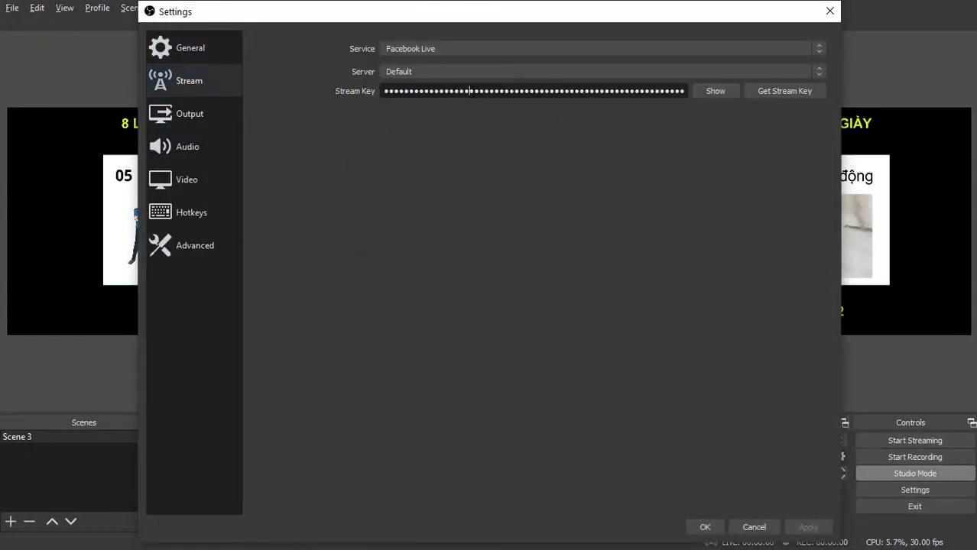
double_click(479, 91)
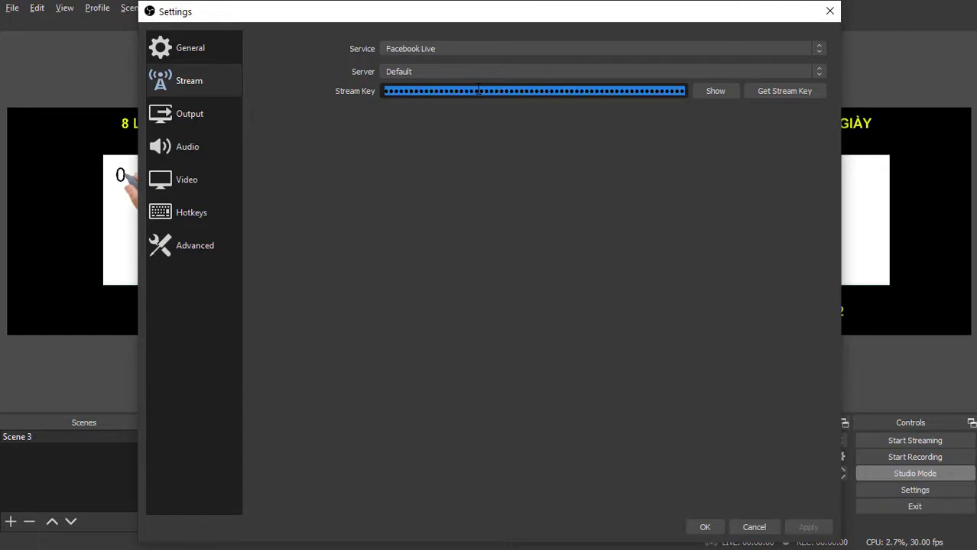
key("ctrl+v")
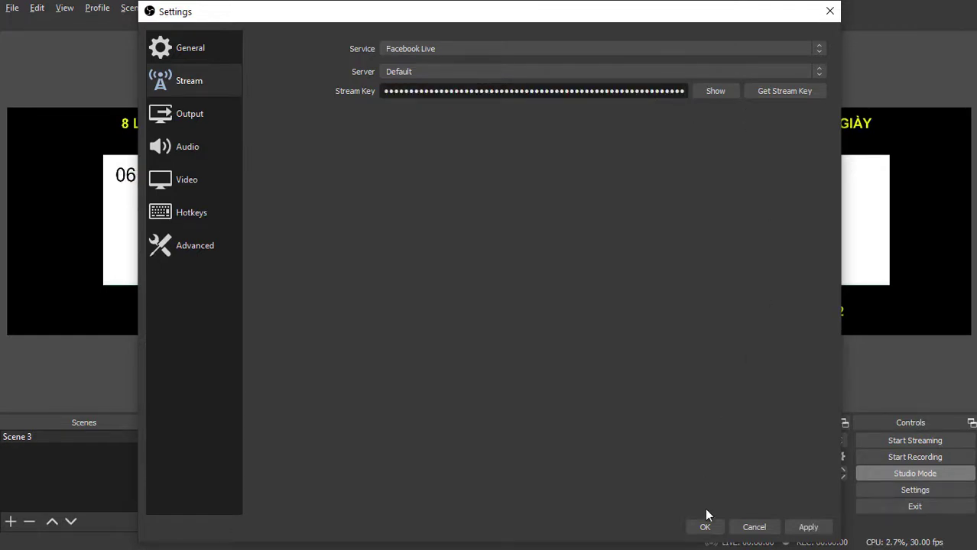
left_click(804, 528)
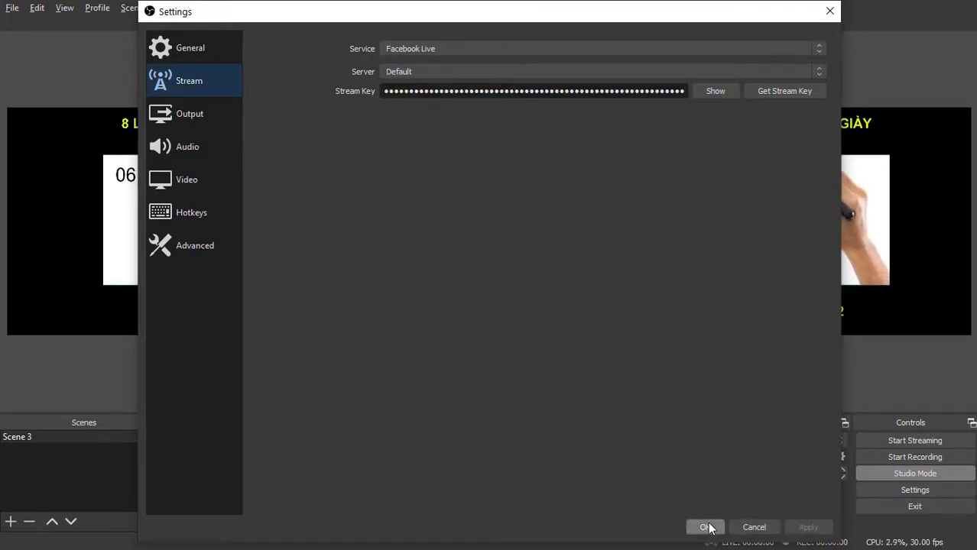
left_click(711, 527)
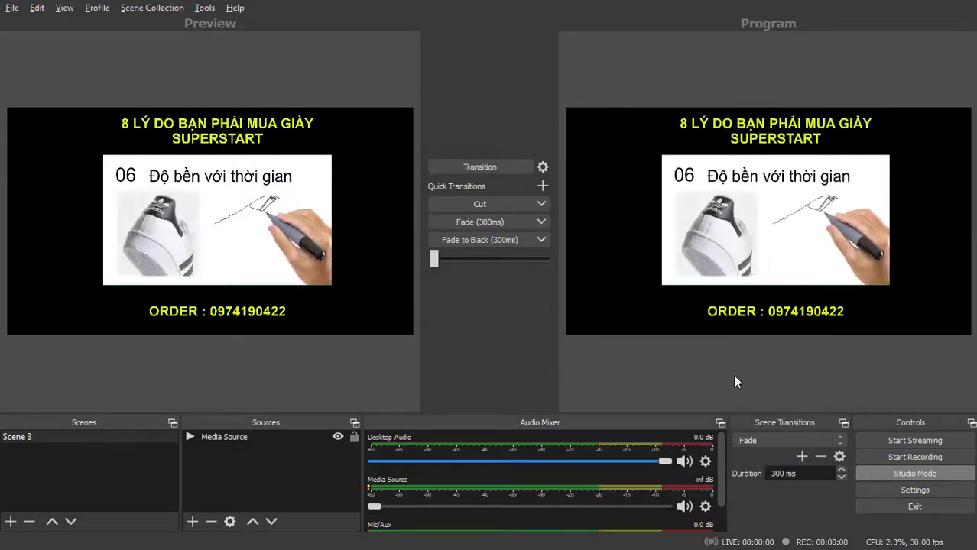
- Start streaming, then switch to the Facebook live producer in Chrome to check the incoming video preview
left_click(901, 444)
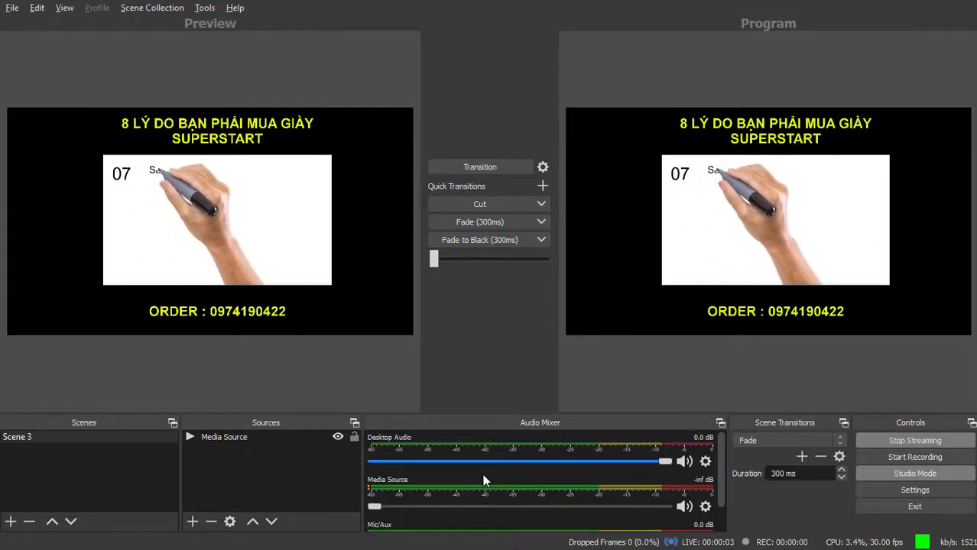
key("alt+Tab")
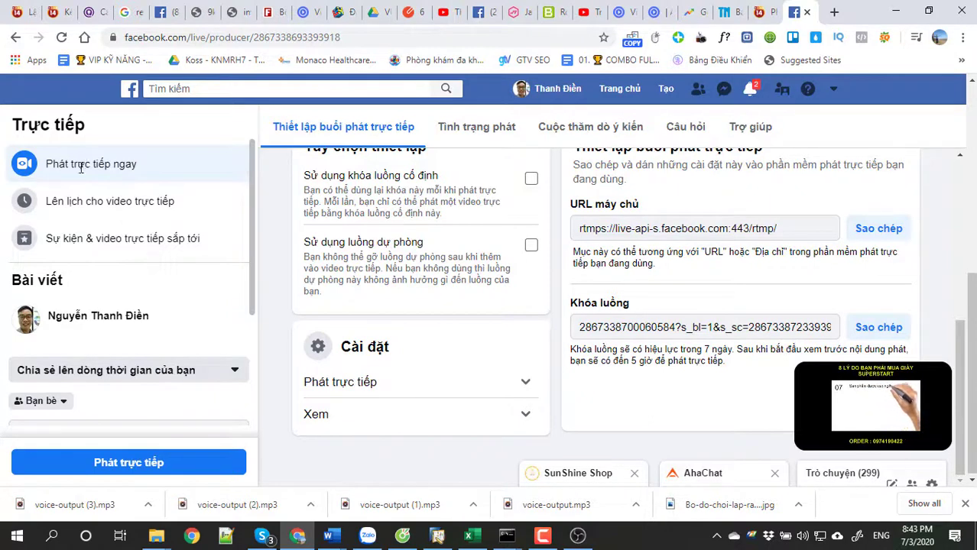
mouse_move(853, 425)
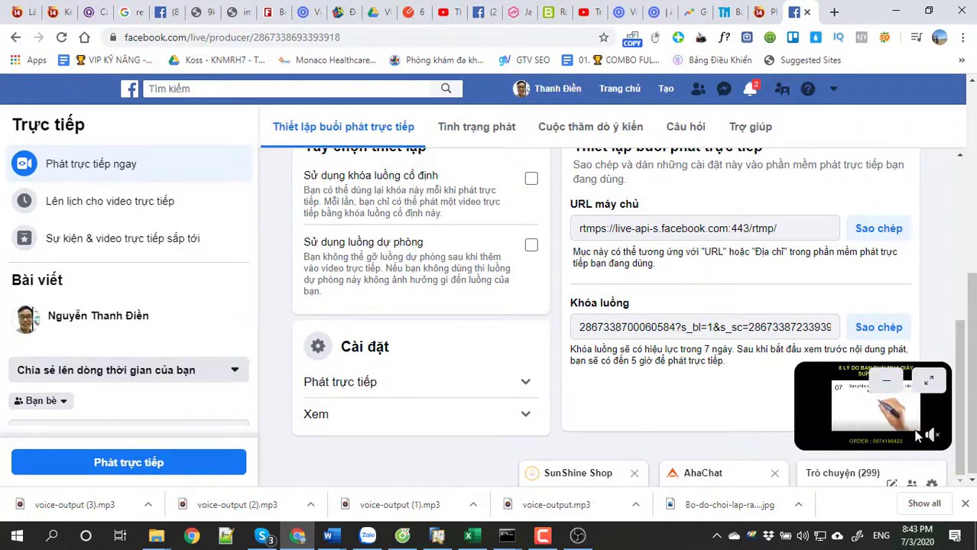
- Set the privacy of the live video post to "Chỉ mình tôi" (Only me)
left_click(93, 378)
left_click(53, 400)
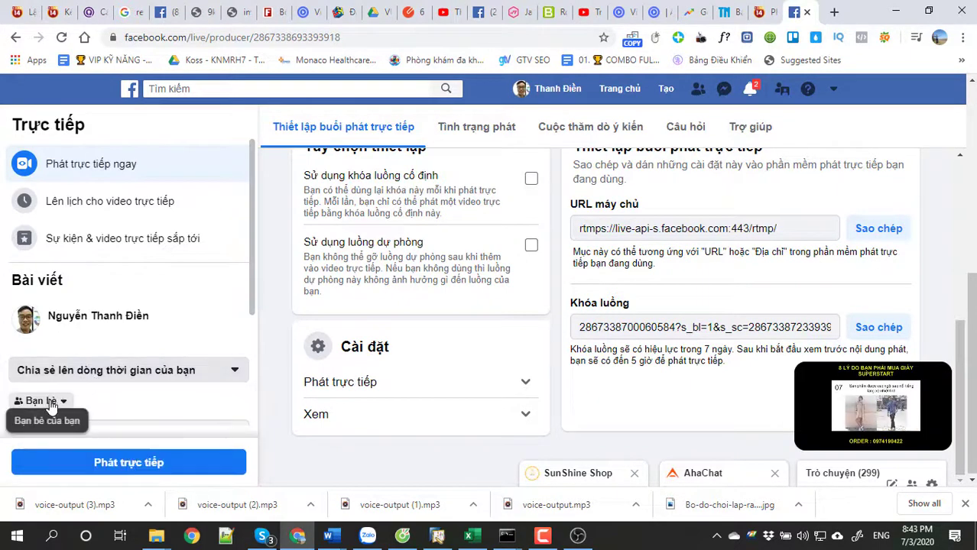
left_click(52, 403)
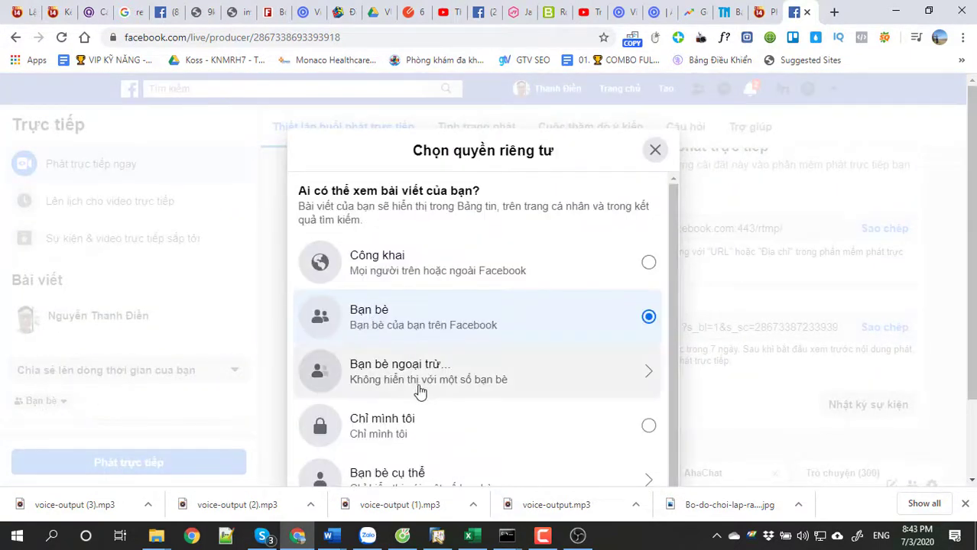
scroll(413, 391, "down", 1)
left_click(394, 393)
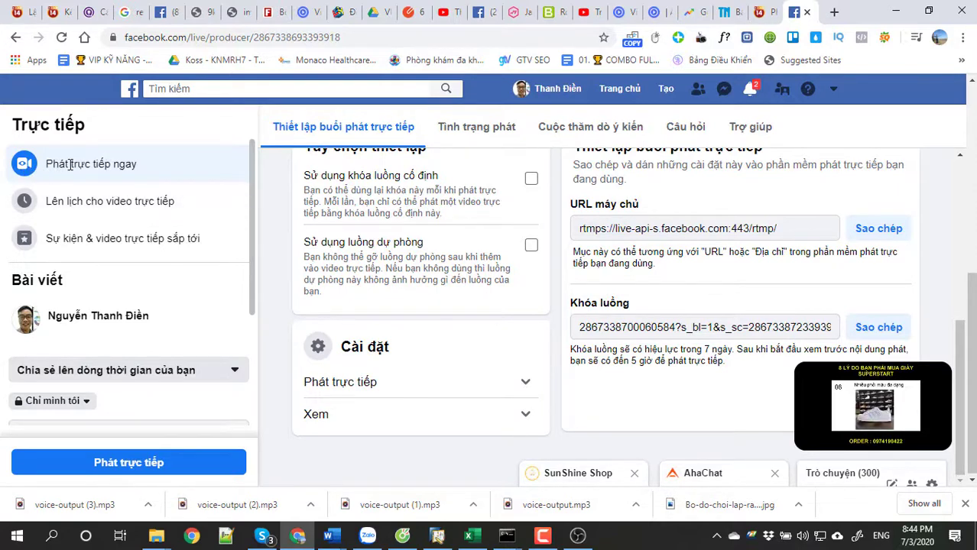
- Start the Facebook live broadcast without giving the video a title
left_click(136, 462)
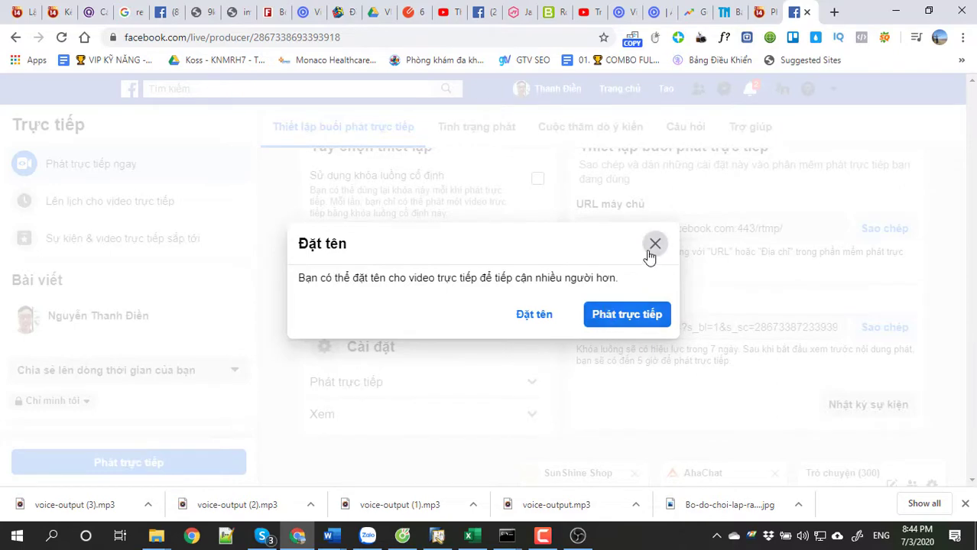
left_click(621, 317)
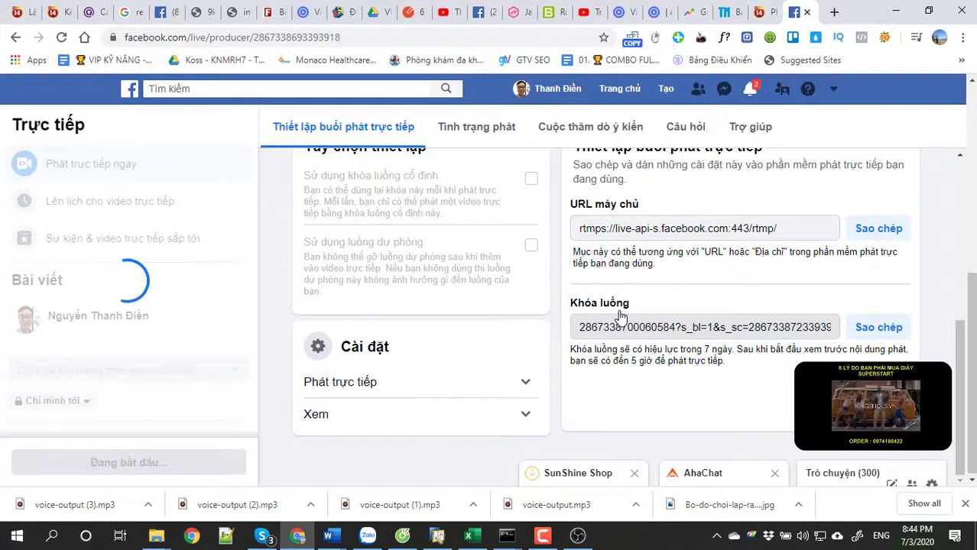
- Open facebook.com in a new browser tab and find the live video post on the account's own profile
left_click(833, 17)
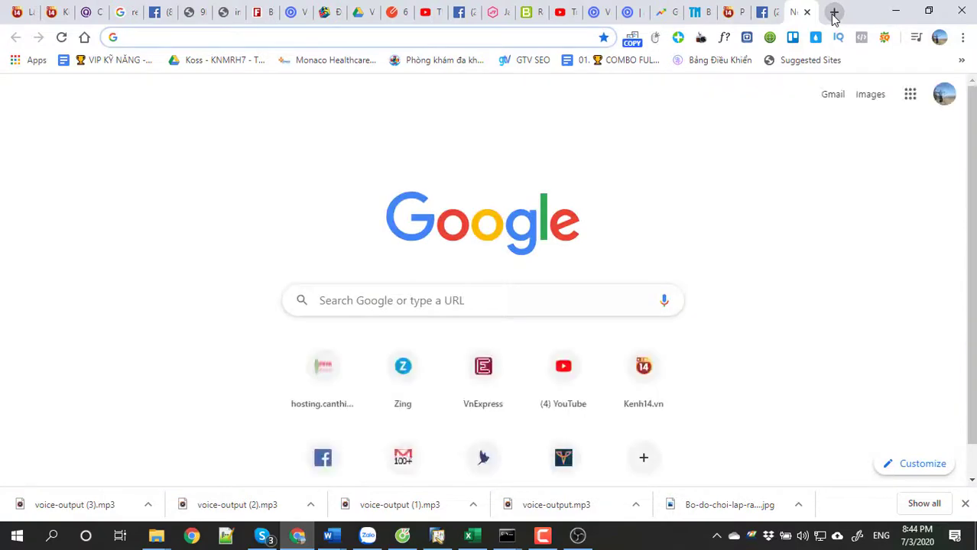
type("f")
key("Return")
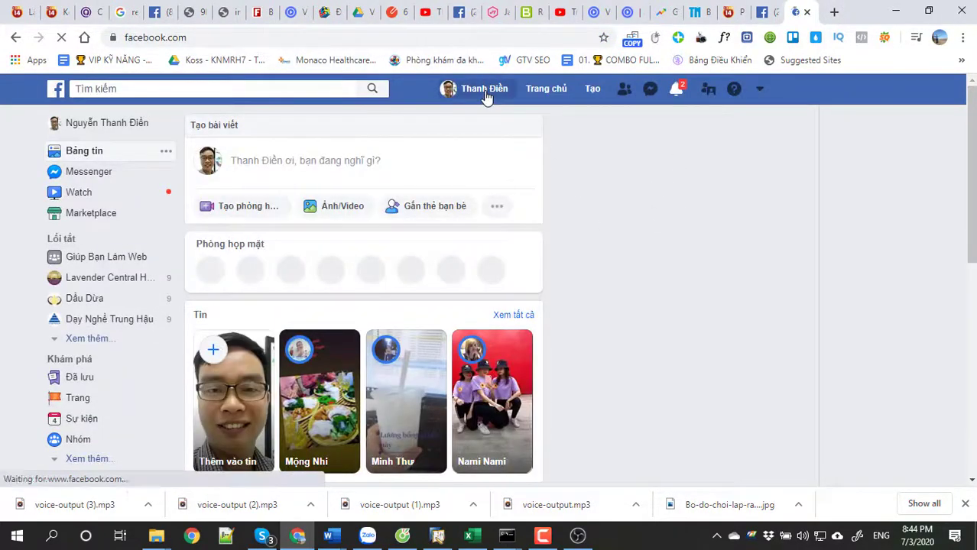
left_click(485, 92)
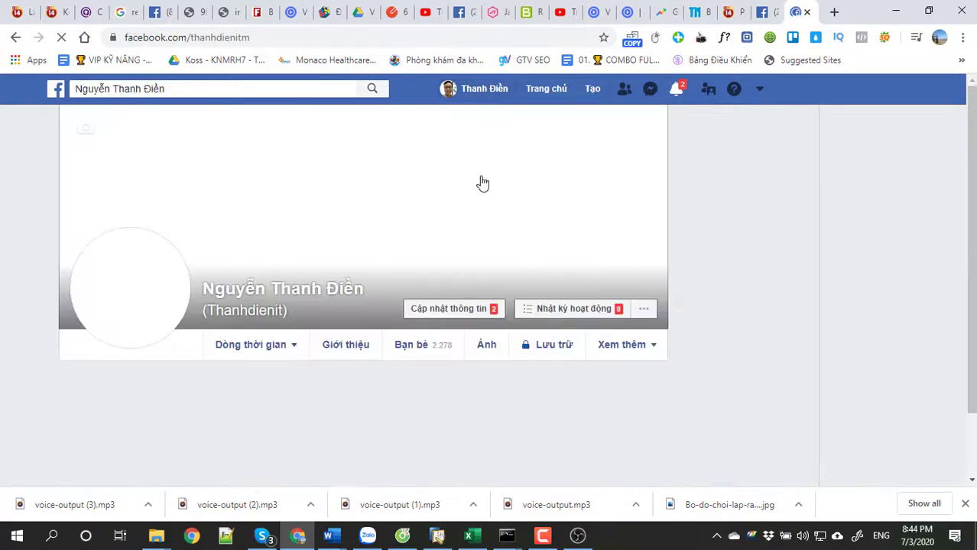
scroll(465, 266, "down", 3)
scroll(469, 265, "down", 3)
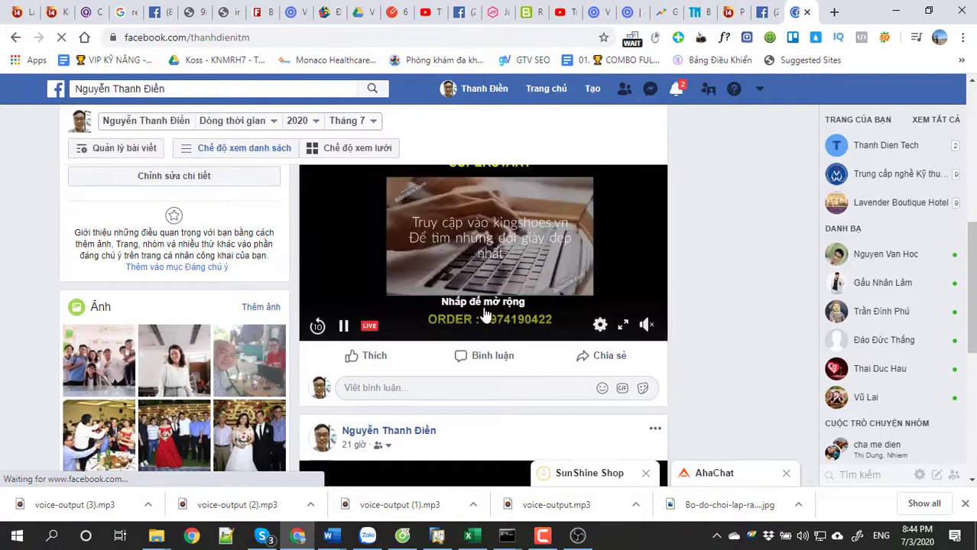
- Rewind the live video on the profile to near its beginning to check the playback
mouse_move(502, 370)
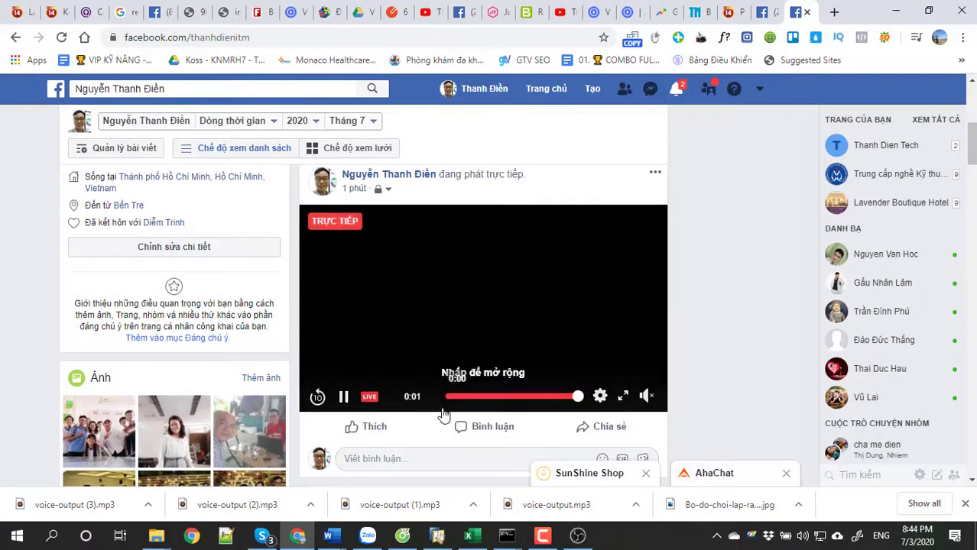
mouse_move(463, 403)
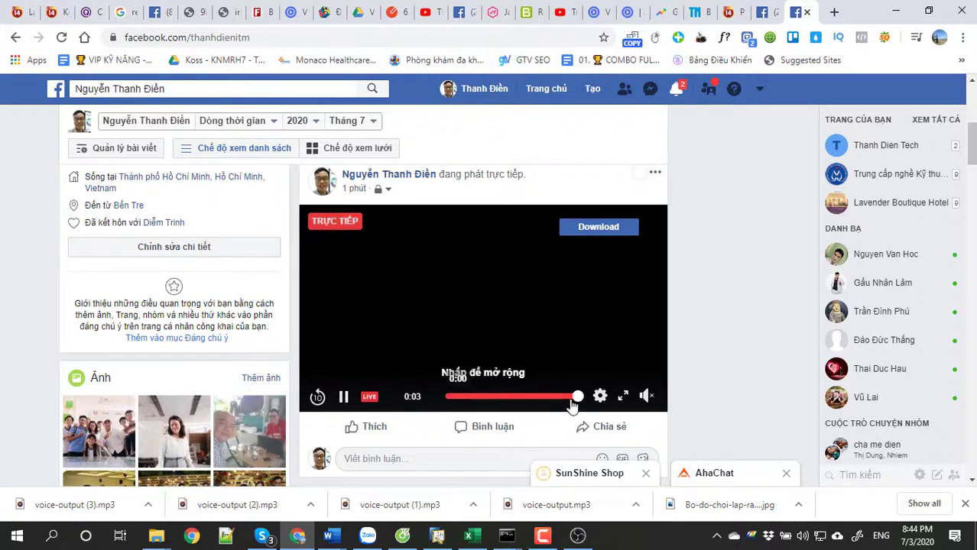
left_click_drag(575, 397, 447, 413)
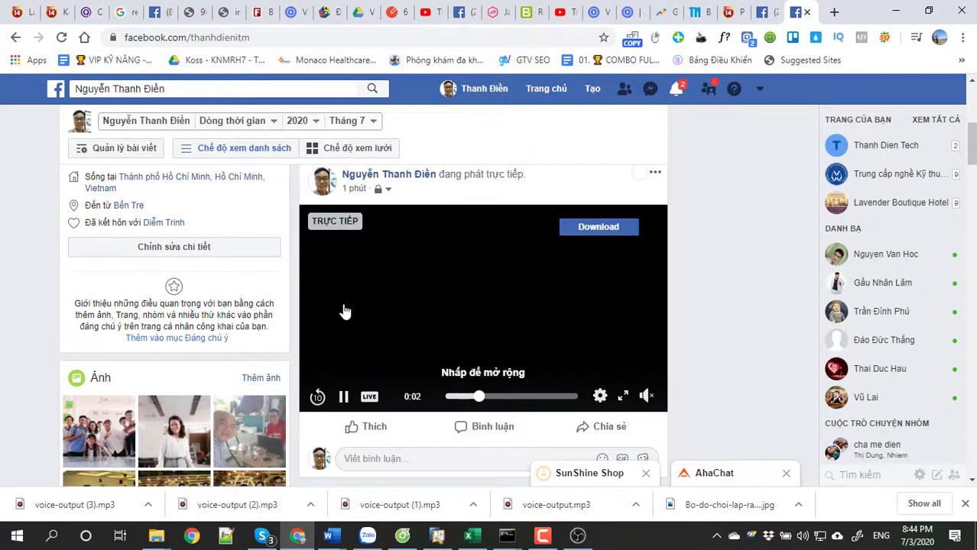
- Switch to OBS and compare its preview and program output with the live video on the Facebook profile
left_click(578, 535)
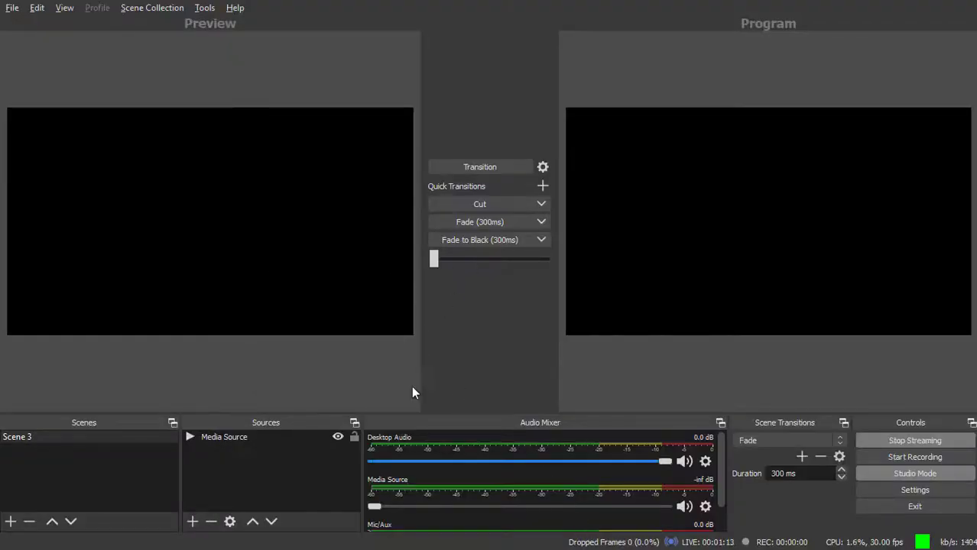
left_click_drag(432, 260, 560, 316)
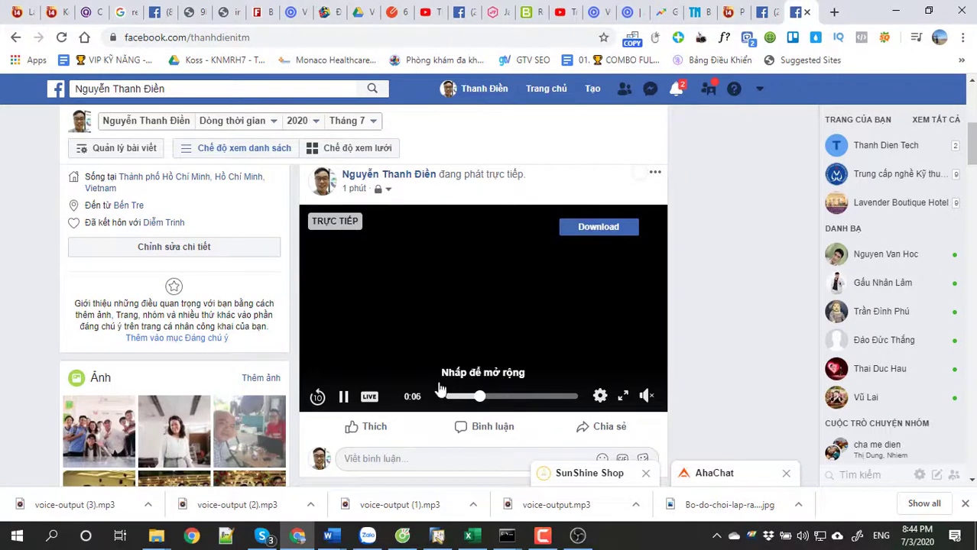
left_click(577, 535)
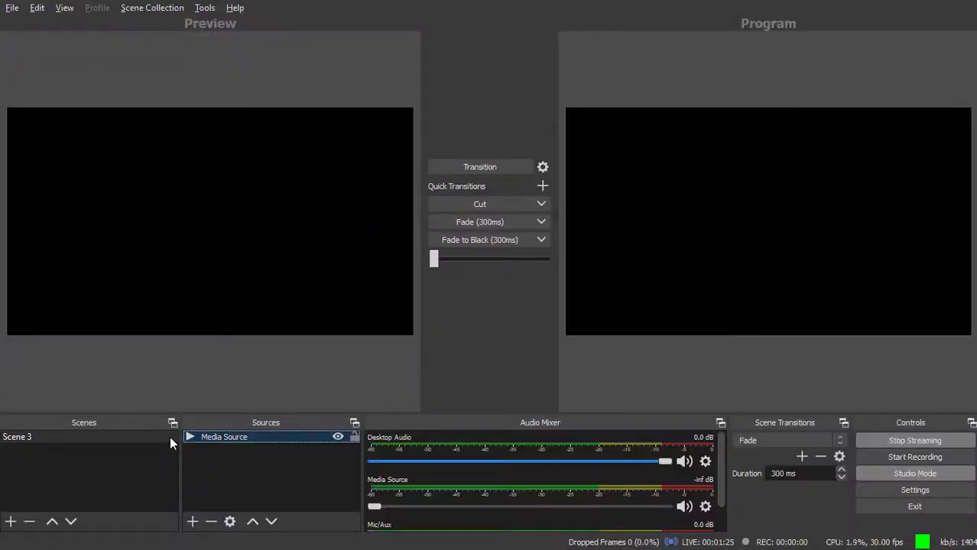
left_click(279, 264)
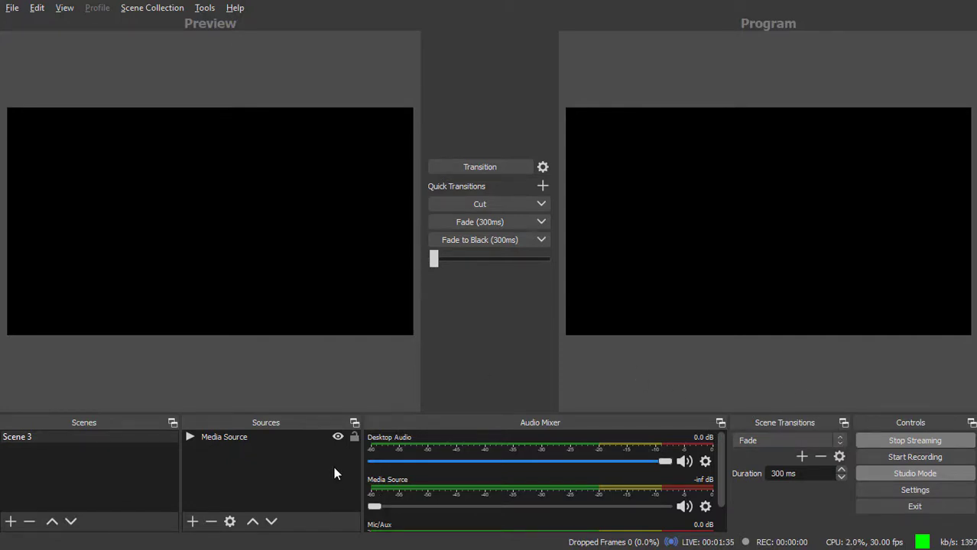
- Transition the previewed scene to the program output using the Fade transition
left_click(906, 490)
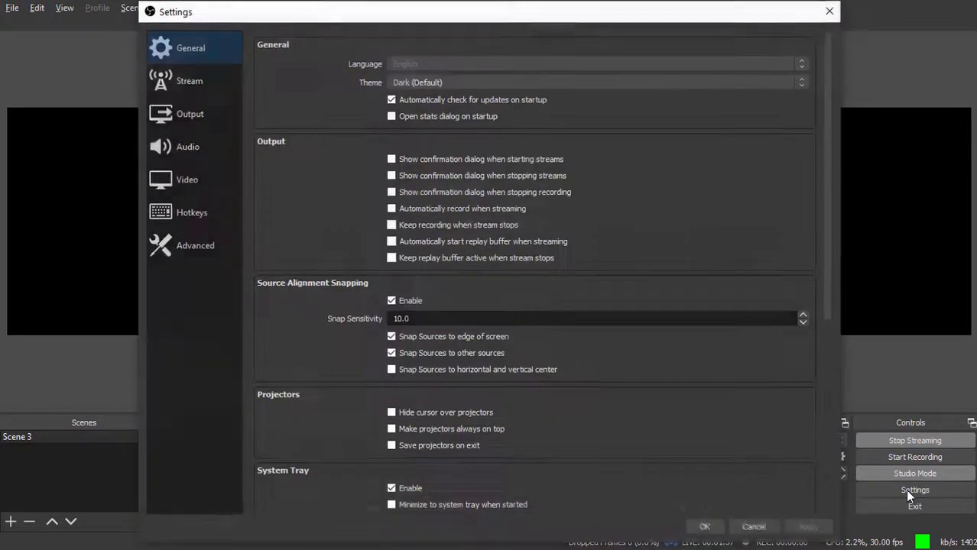
left_click(831, 12)
left_click(498, 165)
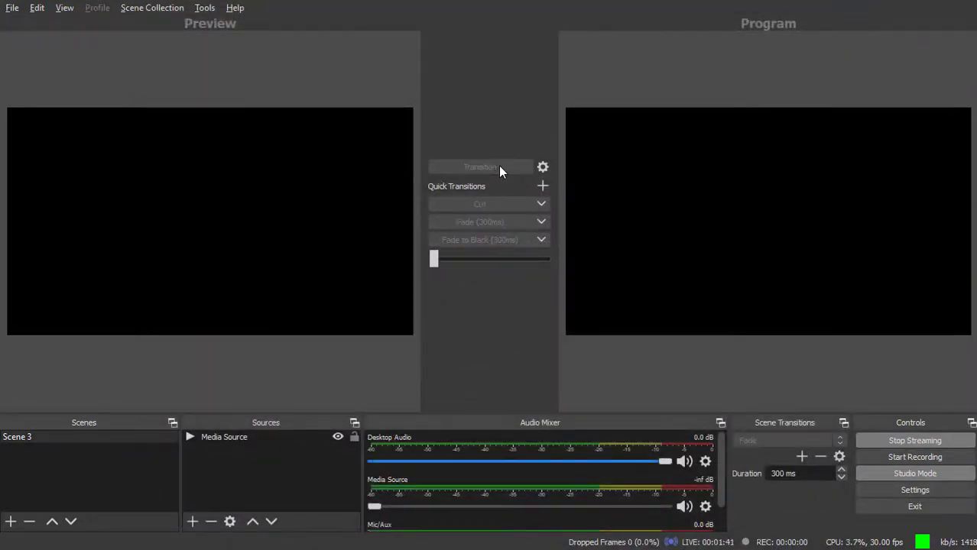
left_click(498, 165)
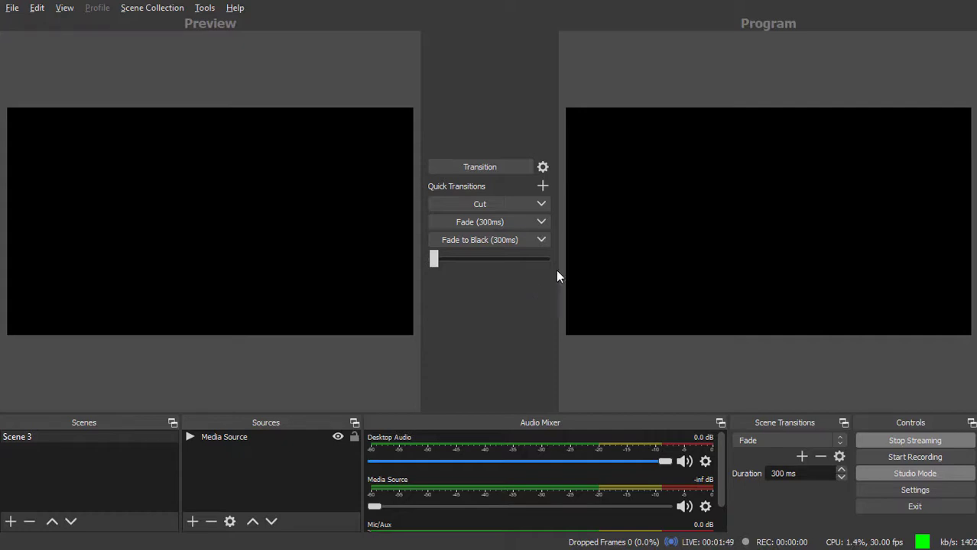
- Switch back to the Facebook profile in Chrome and check the live video's playback
key("alt+Tab")
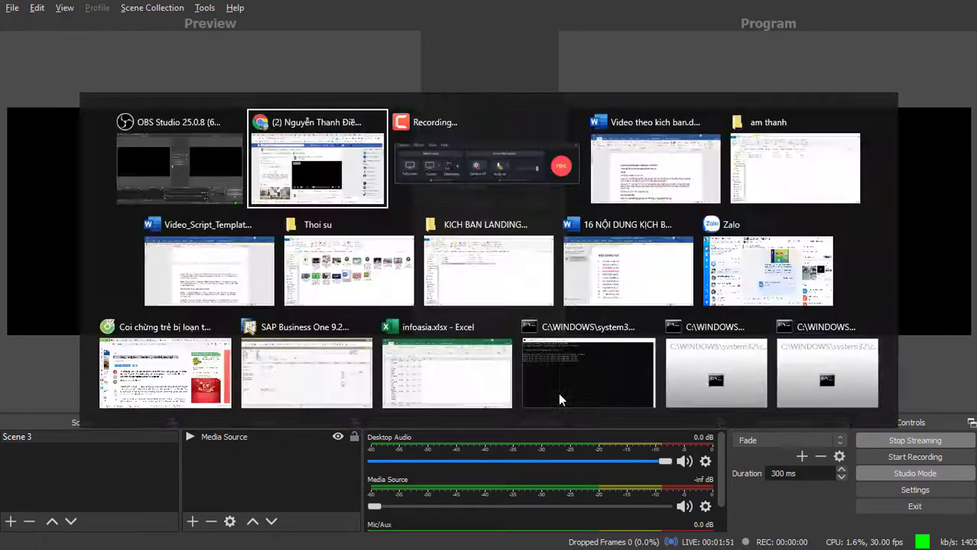
mouse_move(473, 407)
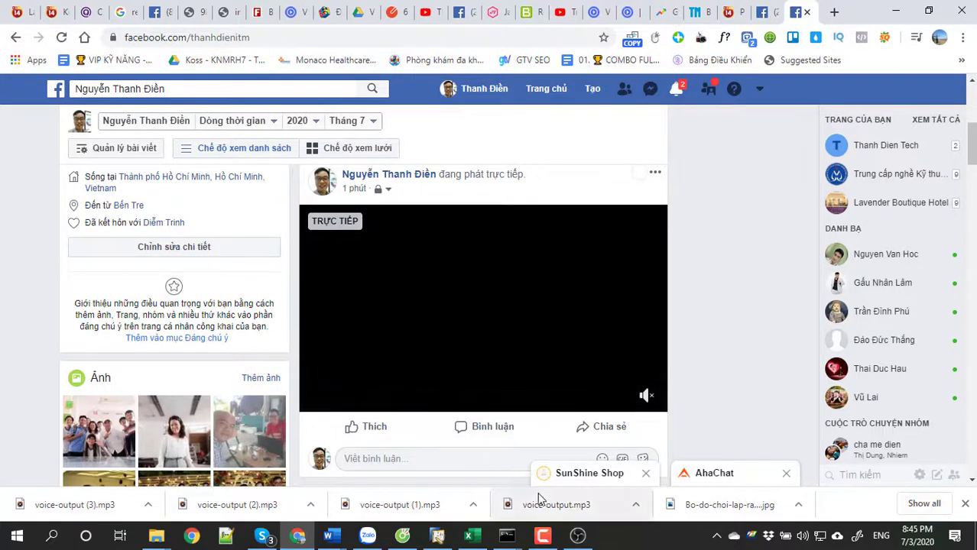
mouse_move(396, 342)
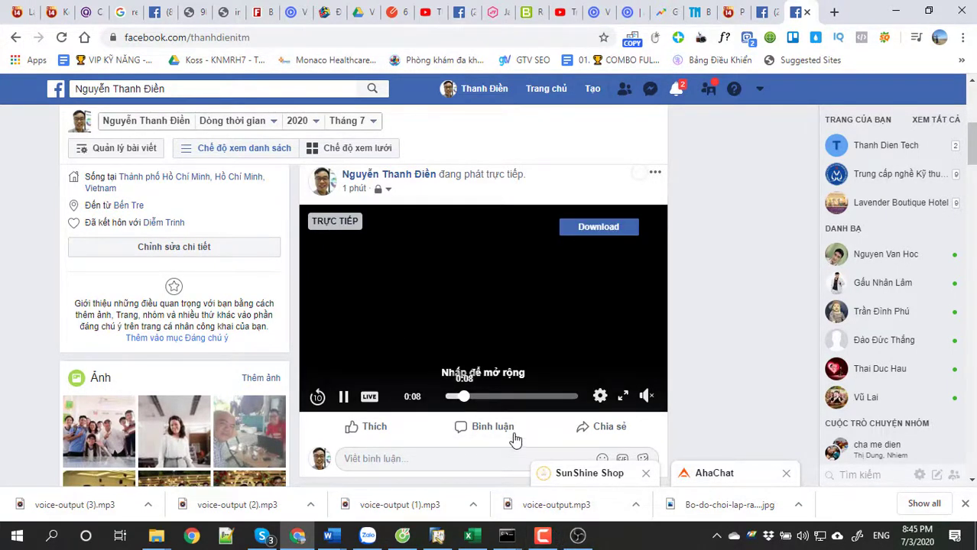
- Switch to OBS and stop streaming
left_click(578, 535)
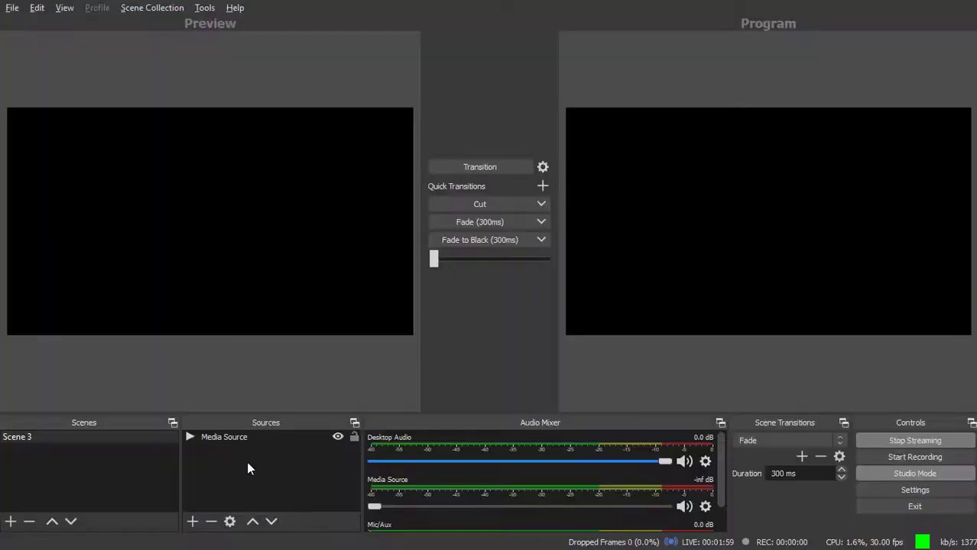
left_click(925, 444)
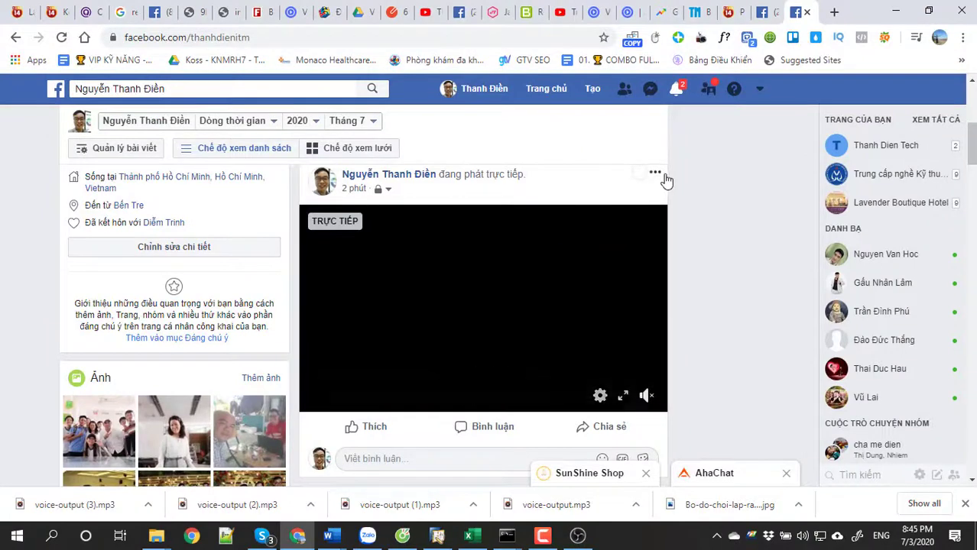
- Delete the live video post from the Facebook profile and return to the live producer page
left_click(655, 174)
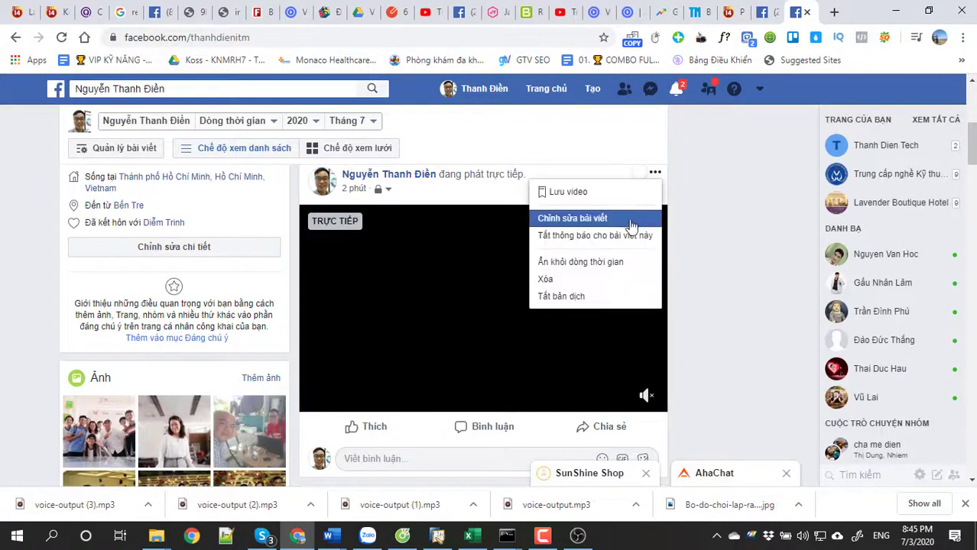
left_click(565, 280)
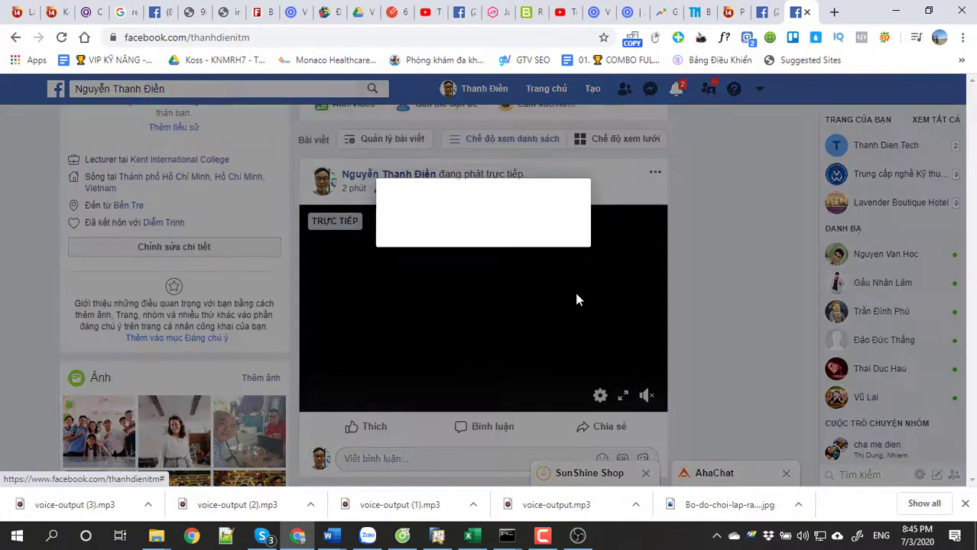
left_click(613, 285)
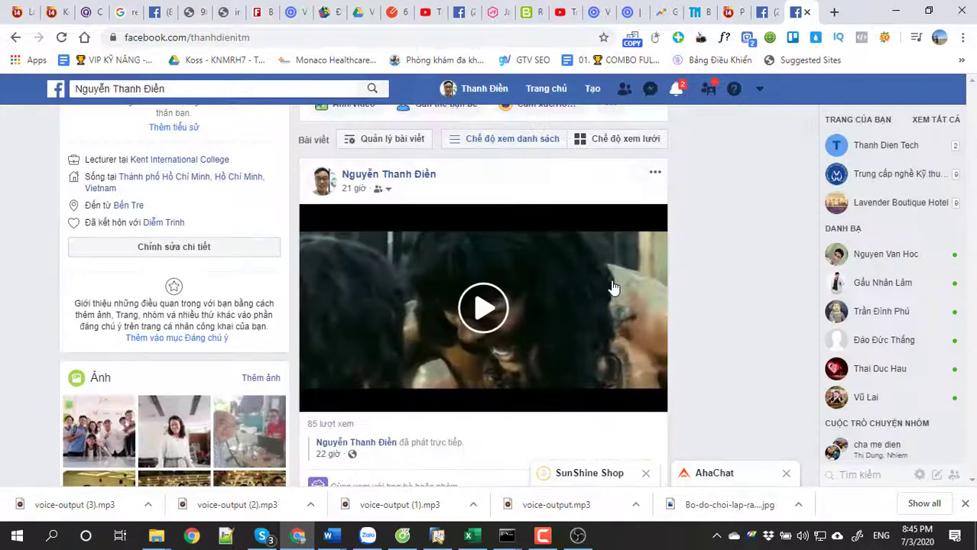
scroll(735, 277, "up", 10)
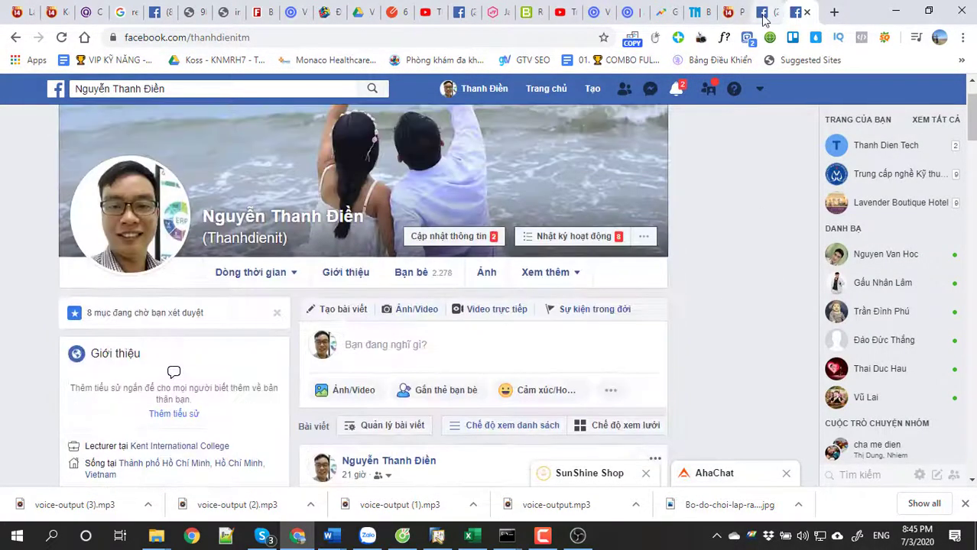
left_click(763, 15)
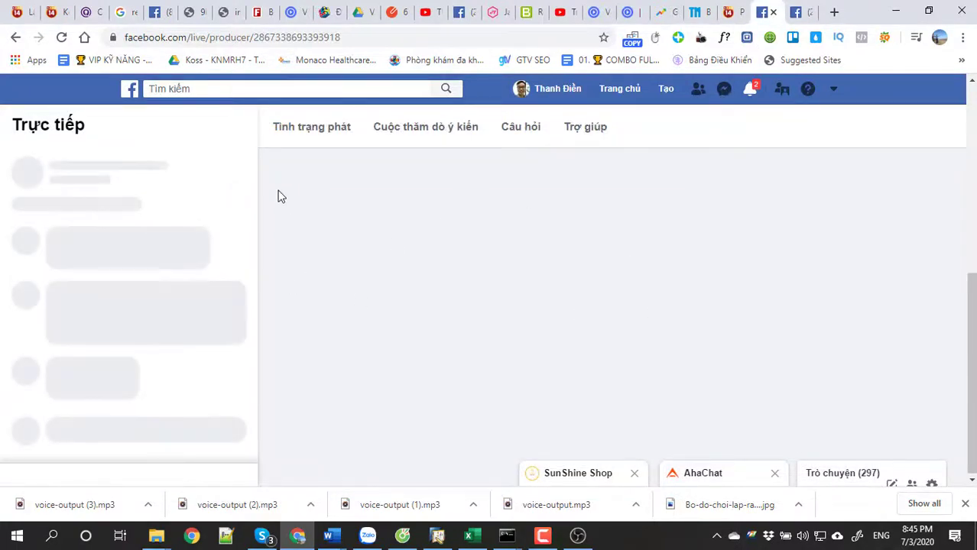
- Switch to OBS and remove the Media Source from Scene 3
left_click(577, 537)
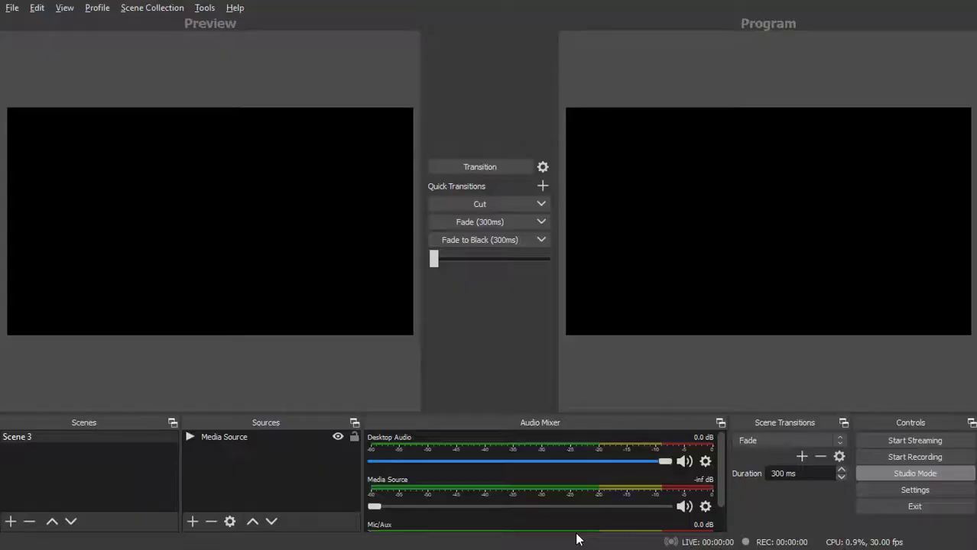
left_click(235, 440)
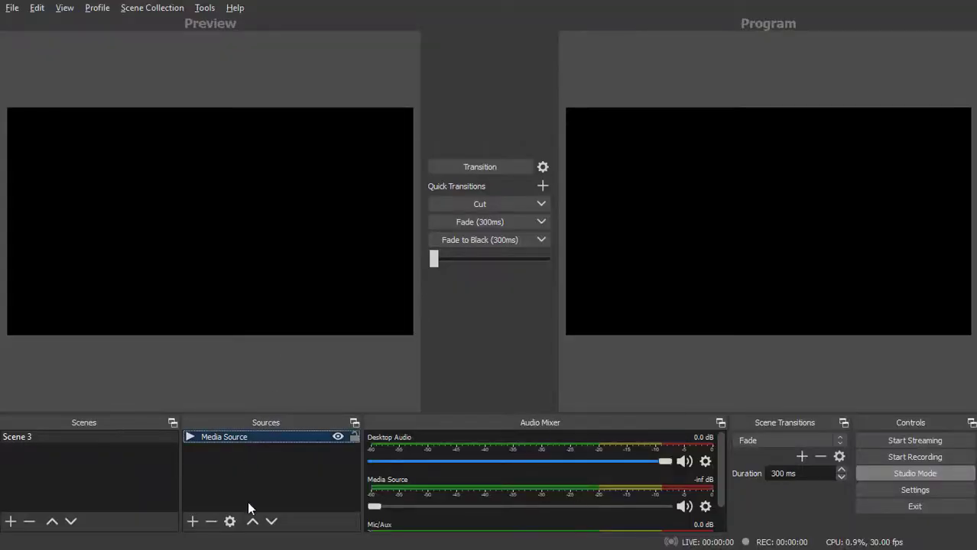
left_click(211, 521)
left_click(528, 295)
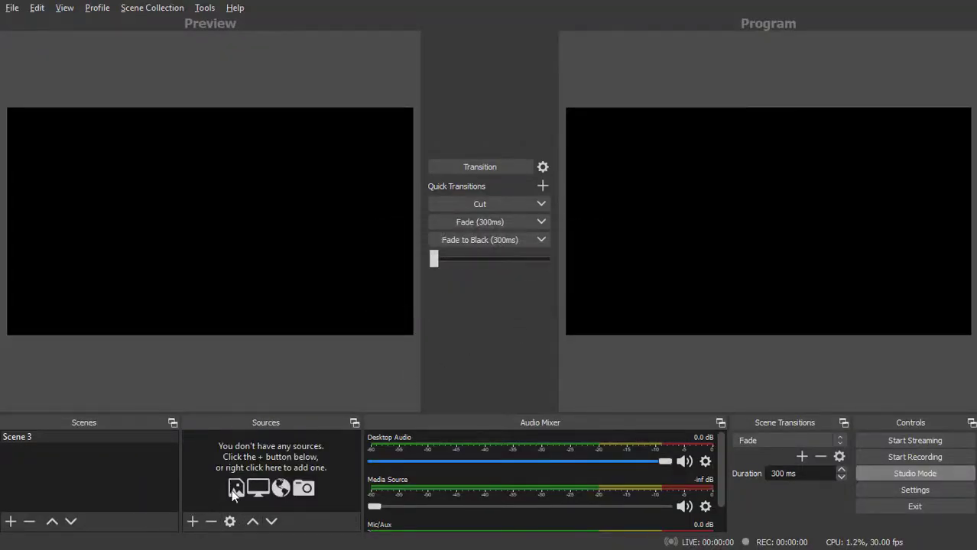
- Add the existing Media Source back to Scene 3 with the source made visible
left_click(192, 523)
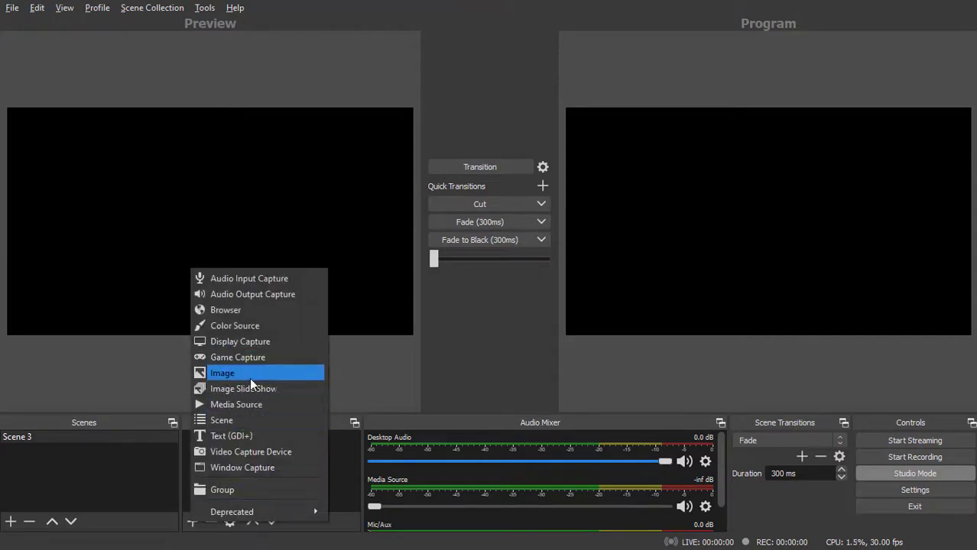
left_click(247, 403)
left_click(375, 214)
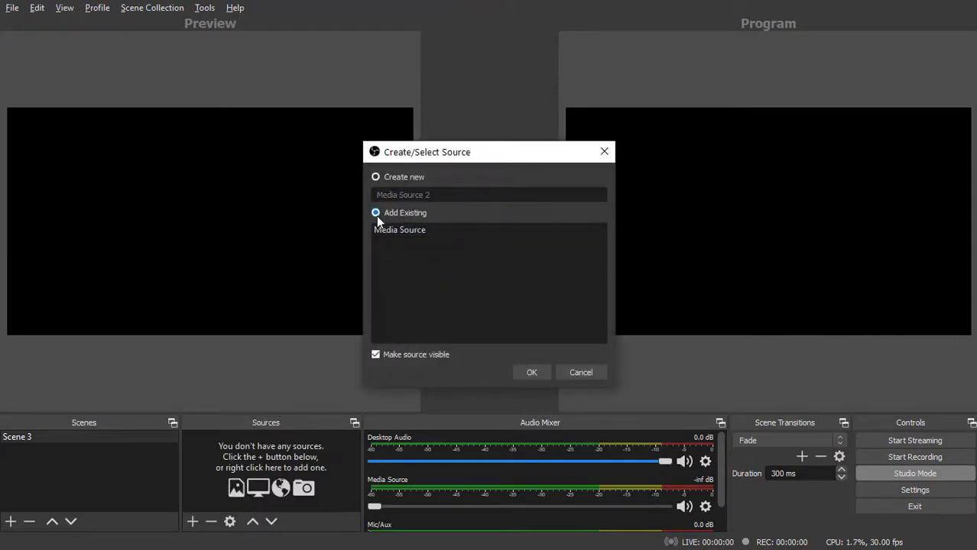
left_click(404, 233)
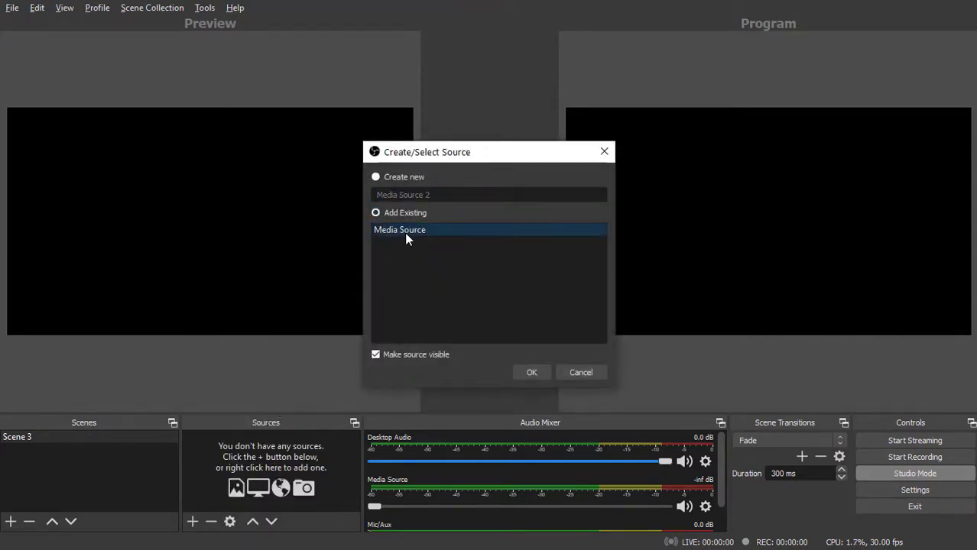
left_click(534, 371)
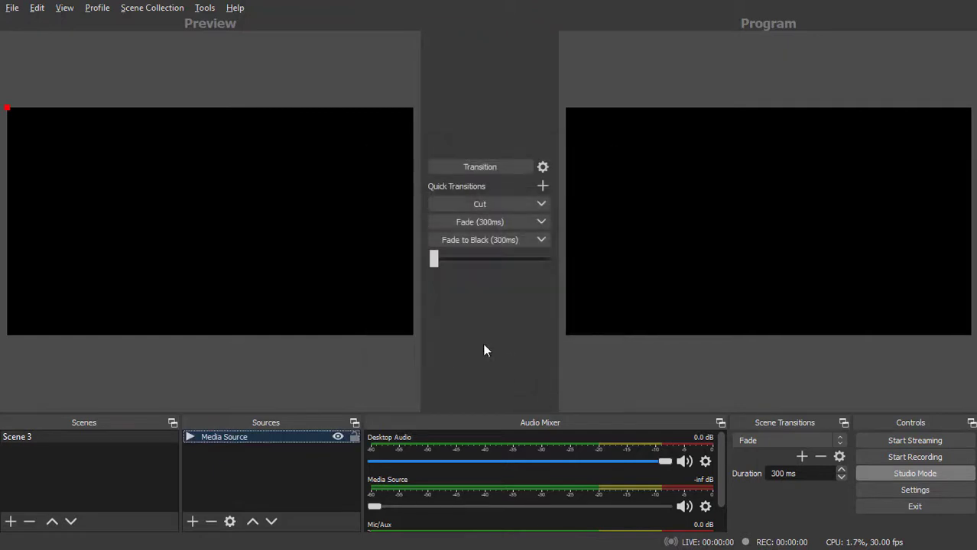
- Browse for a new local file in the Media Source properties and select "Khi con trẻ “nghiện” điện thoại- VTC14.mp4" in Downloads
double_click(248, 437)
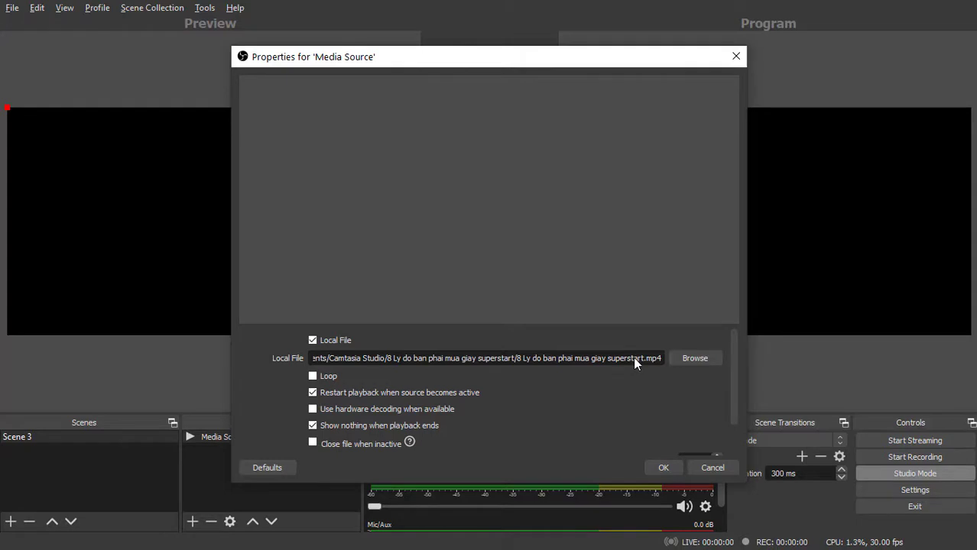
left_click(688, 358)
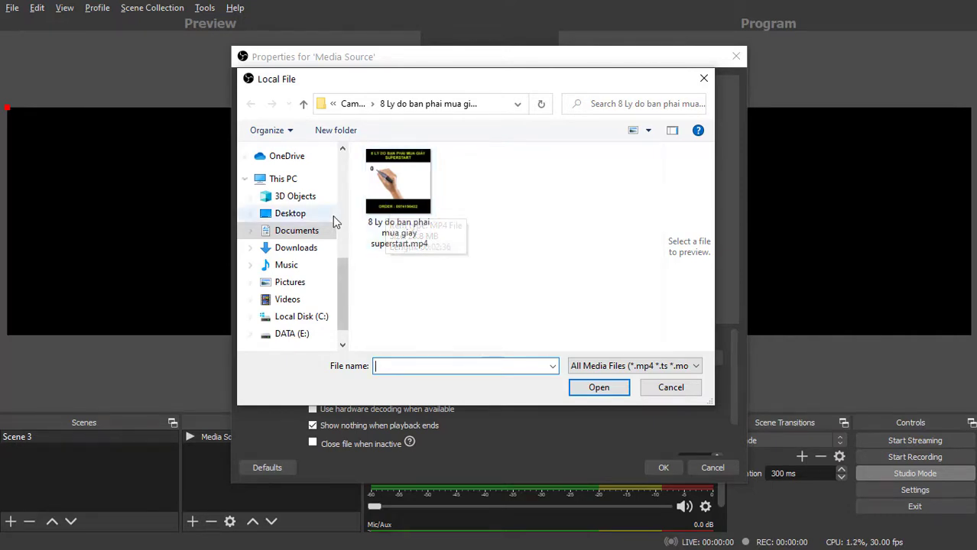
scroll(331, 245, "up", 6)
left_click(289, 196)
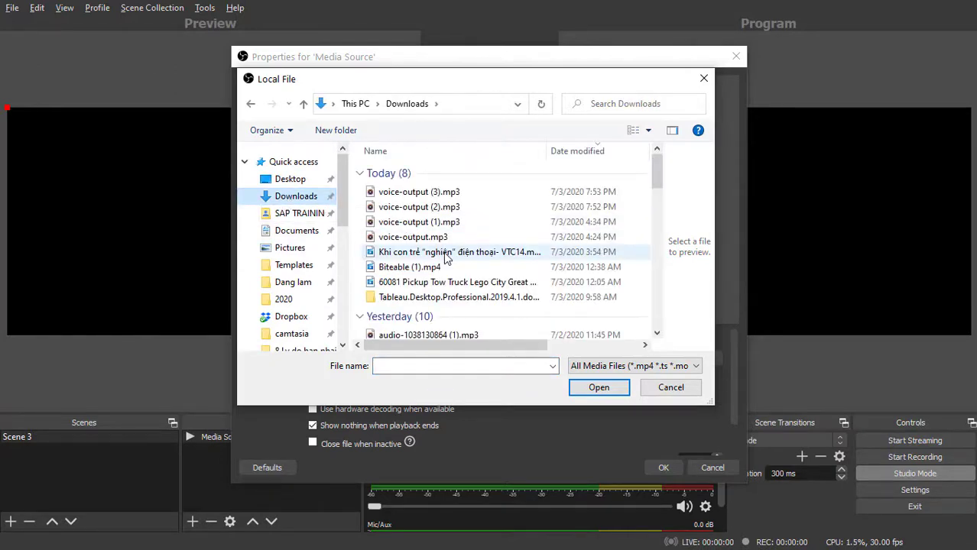
left_click(448, 258)
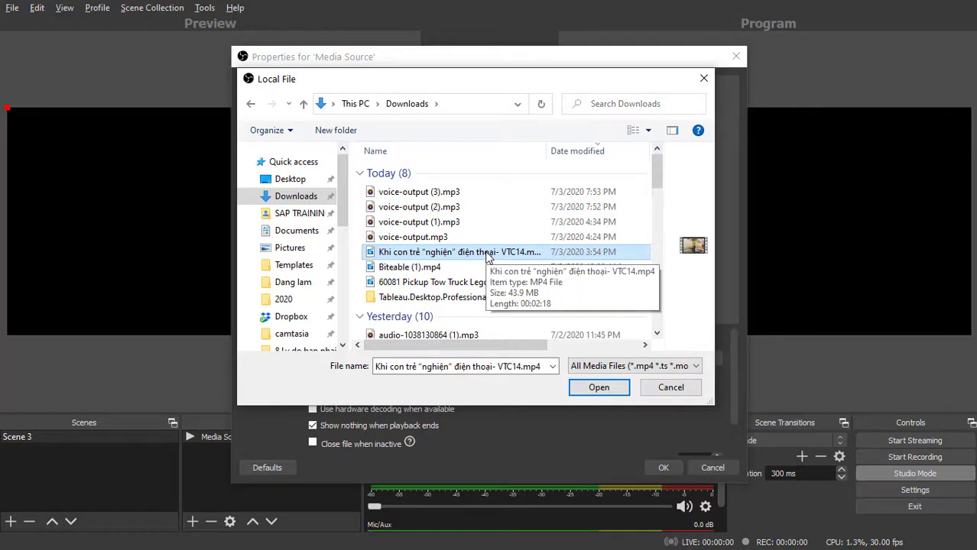
- Load "Tony Jaa Phim Võ Thuật Thái Lan Xem Hoài Không Chán. Phim Hay..mp4" from Downloads as the Media Source's local file and confirm its properties
scroll(487, 260, "down", 1)
scroll(487, 260, "down", 4)
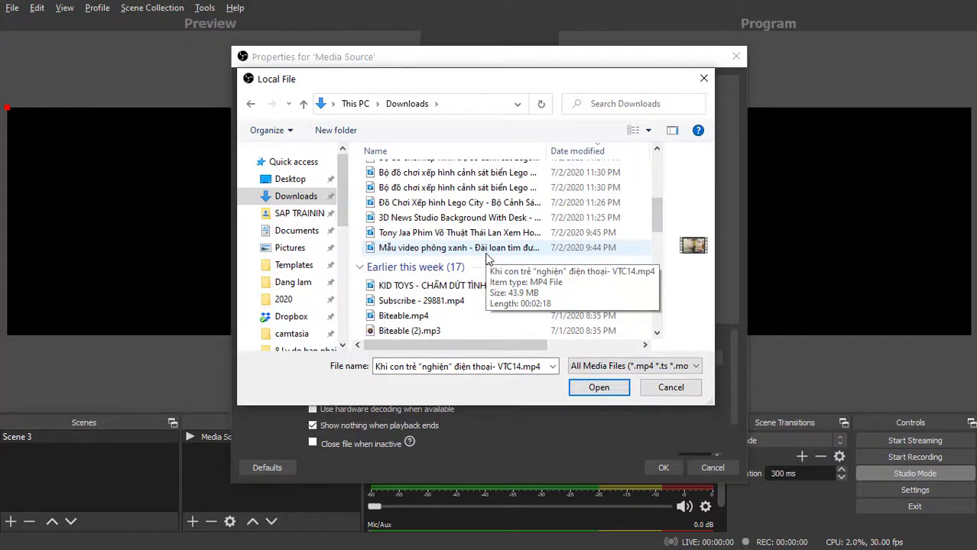
scroll(487, 260, "down", 1)
scroll(487, 264, "down", 1)
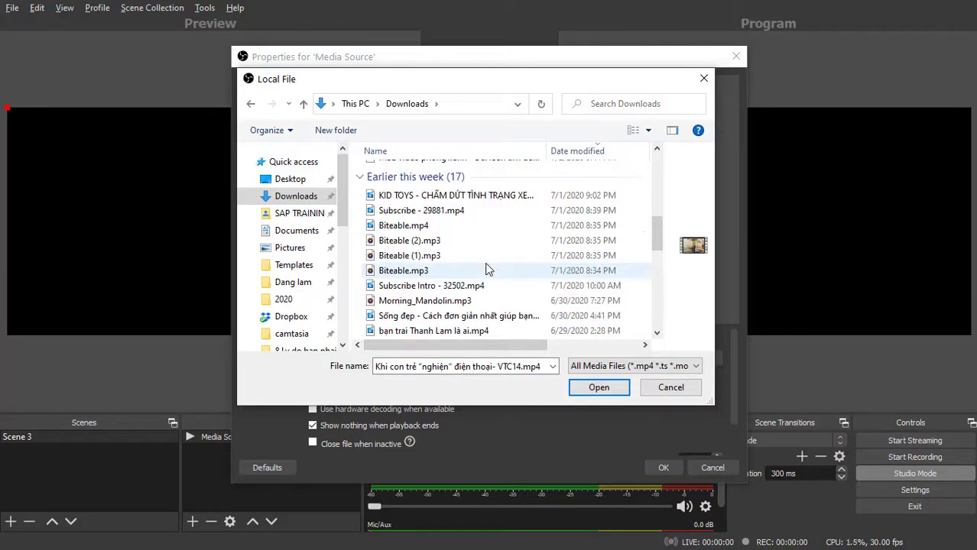
scroll(487, 269, "down", 1)
scroll(487, 270, "down", 1)
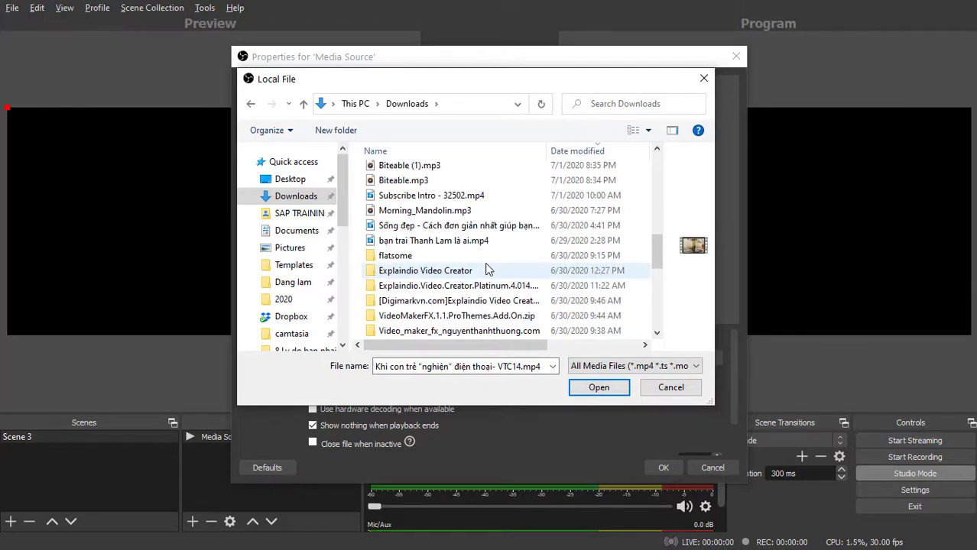
scroll(487, 270, "down", 2)
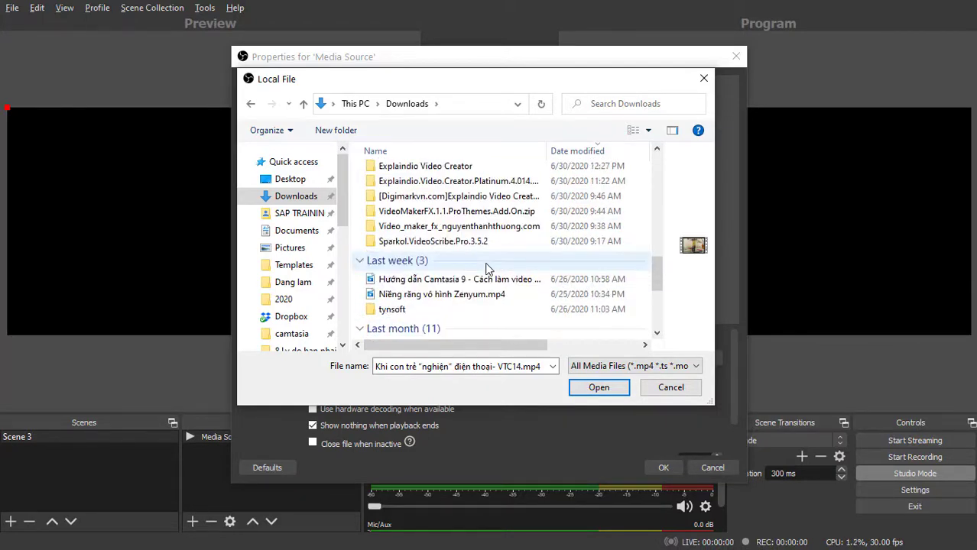
scroll(480, 287, "down", 4)
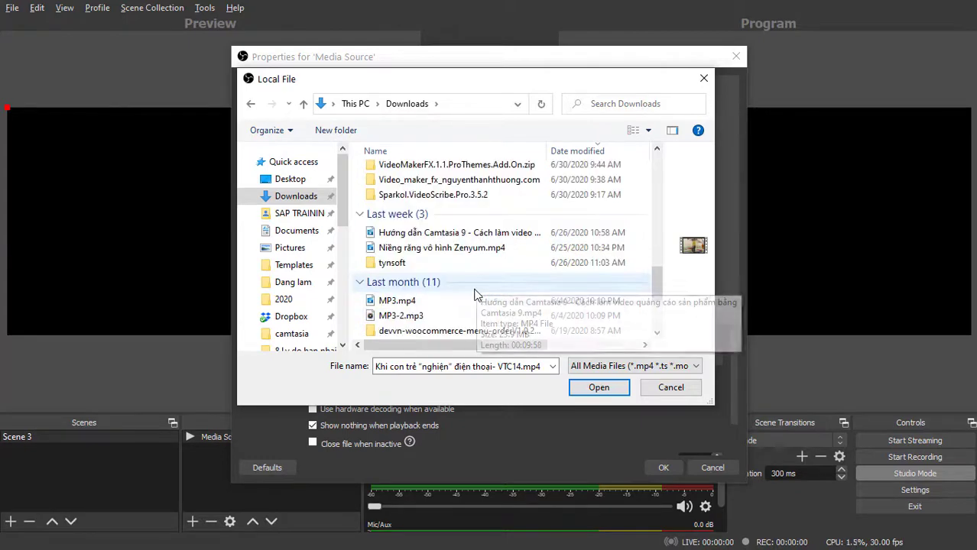
scroll(476, 289, "up", 8)
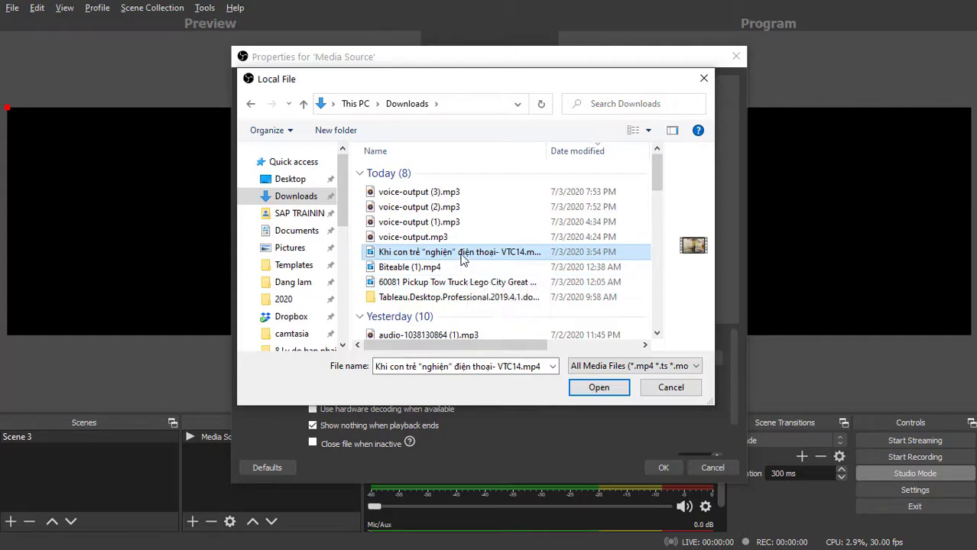
scroll(462, 260, "down", 3)
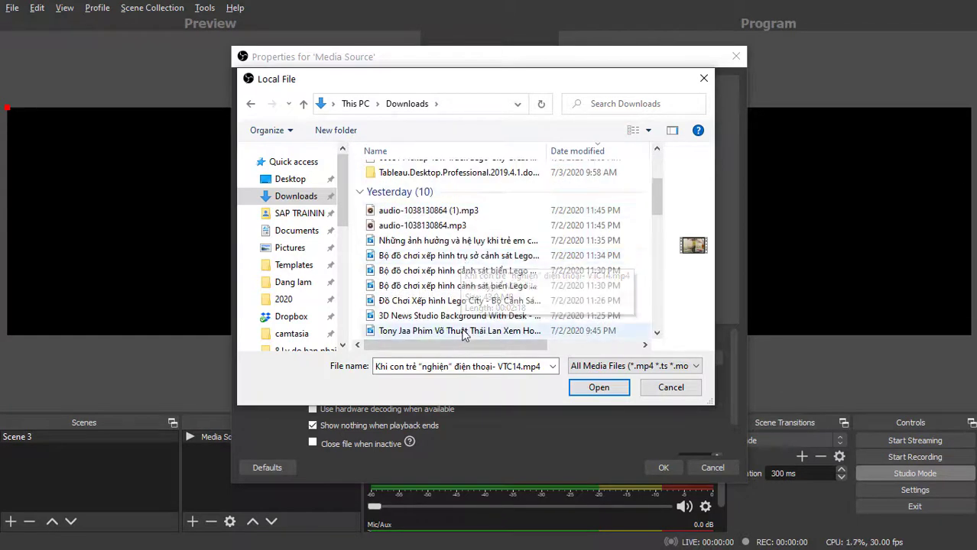
left_click(463, 336)
left_click(597, 389)
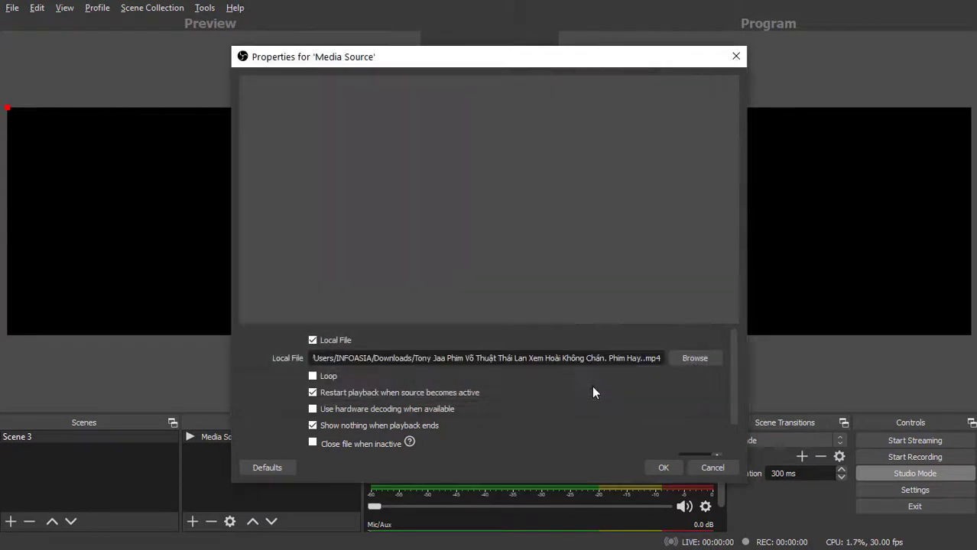
left_click(659, 467)
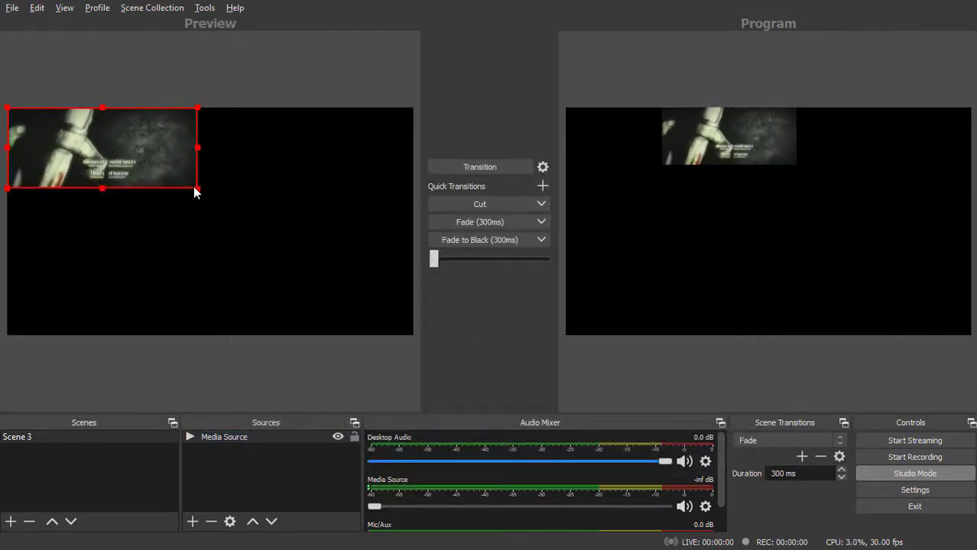
- Enlarge the video to the full canvas width in the preview, position it roughly mid-height, and transition it to Program
left_click_drag(199, 189, 401, 301)
left_click_drag(315, 191, 317, 196)
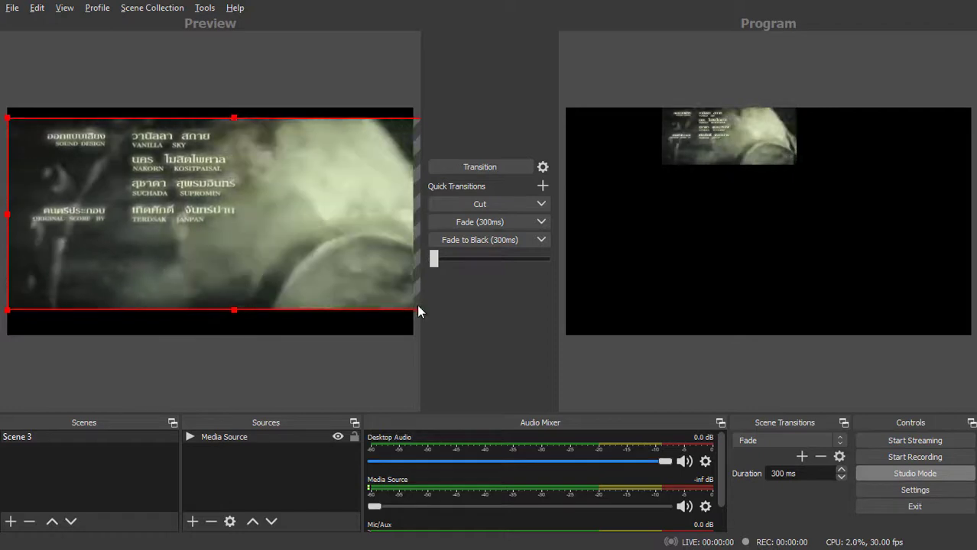
left_click_drag(8, 122, 128, 174)
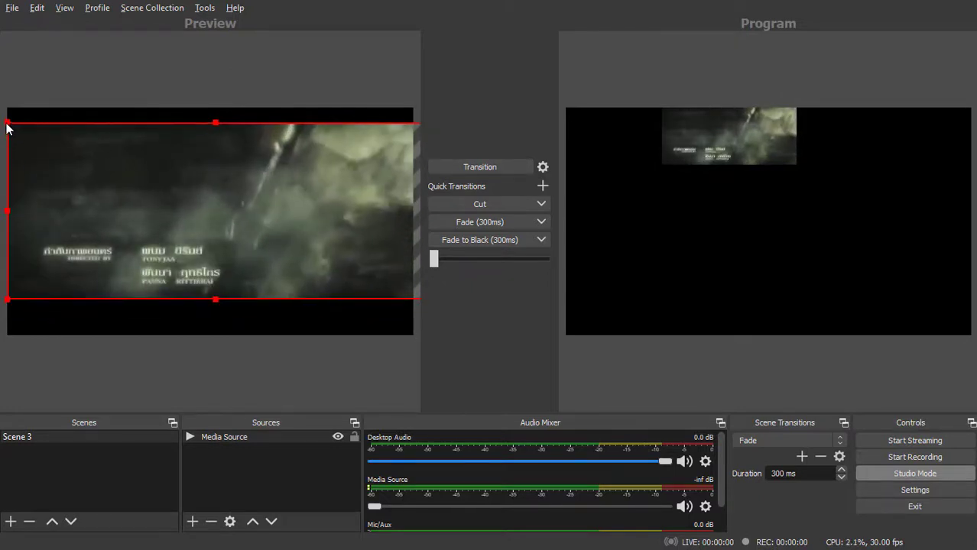
left_click_drag(8, 122, 47, 142)
left_click_drag(151, 187, 115, 169)
left_click_drag(384, 283, 407, 304)
left_click_drag(315, 267, 314, 274)
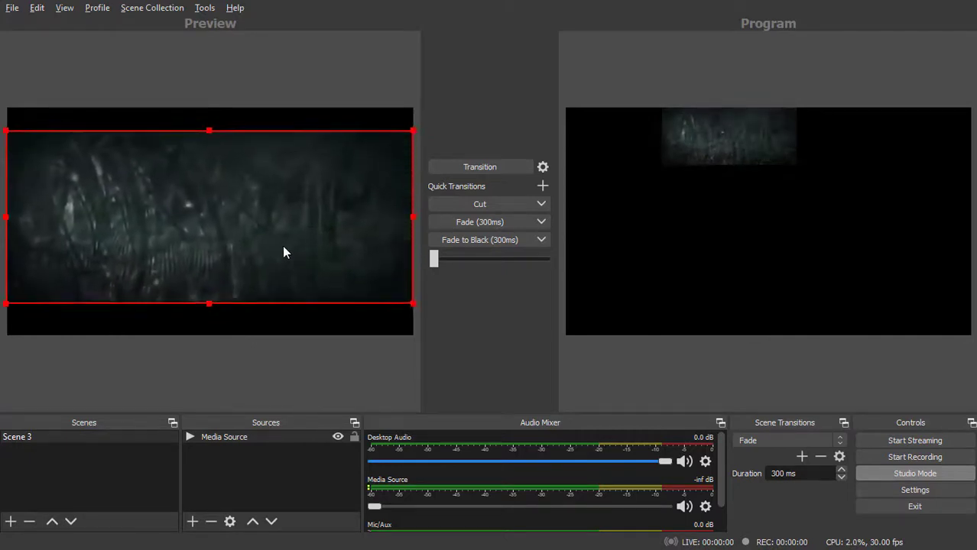
left_click_drag(435, 259, 549, 261)
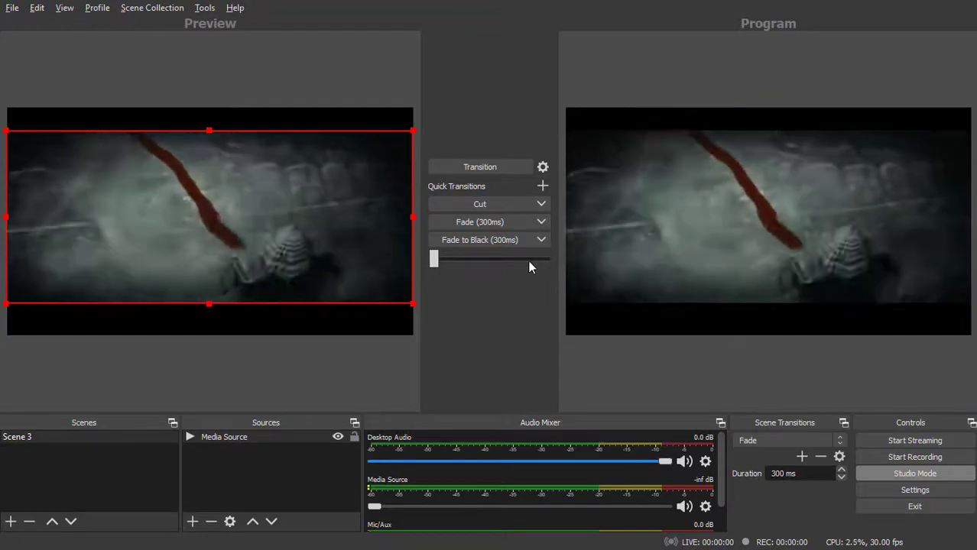
- Open Facebook's live creation page from the OBS stream settings, create a new live broadcast, and copy its stream key
left_click(905, 490)
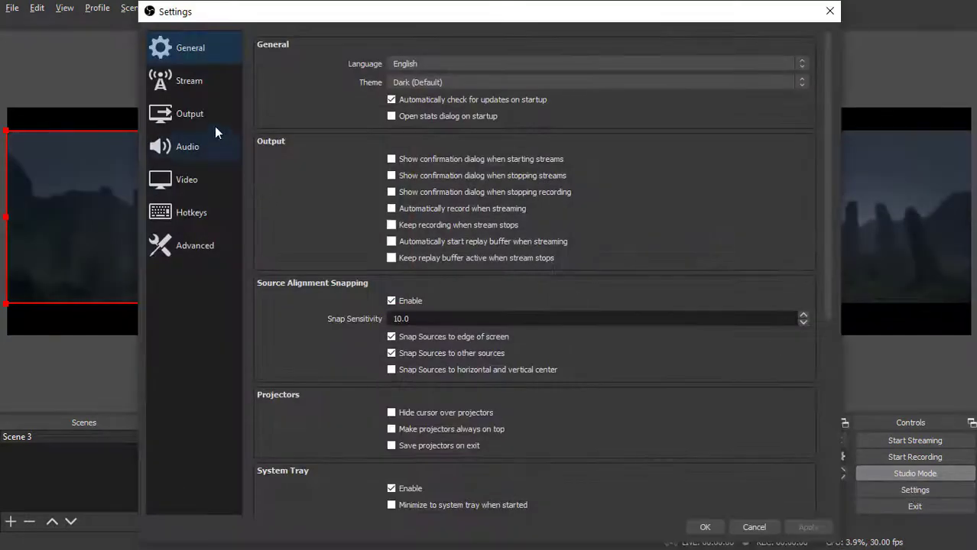
left_click(192, 87)
left_click(767, 93)
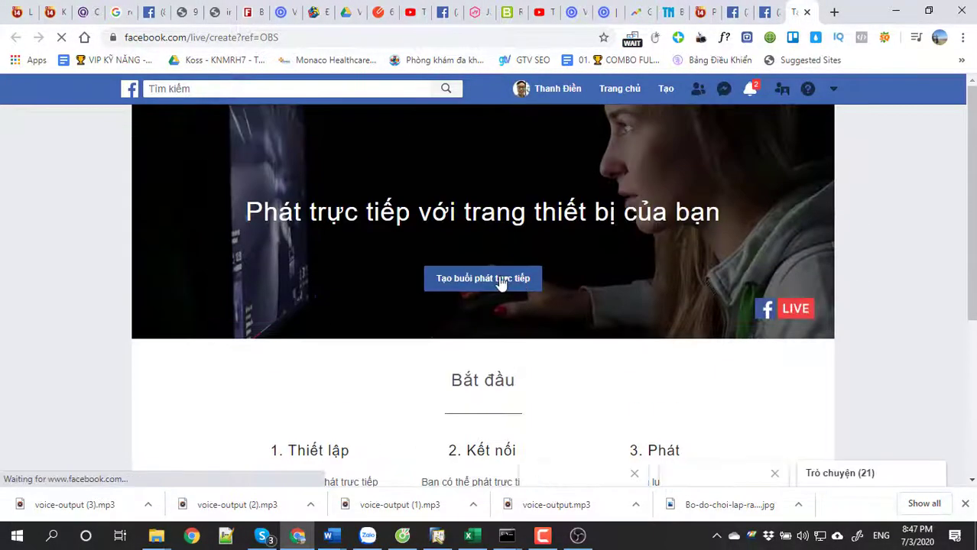
left_click(501, 282)
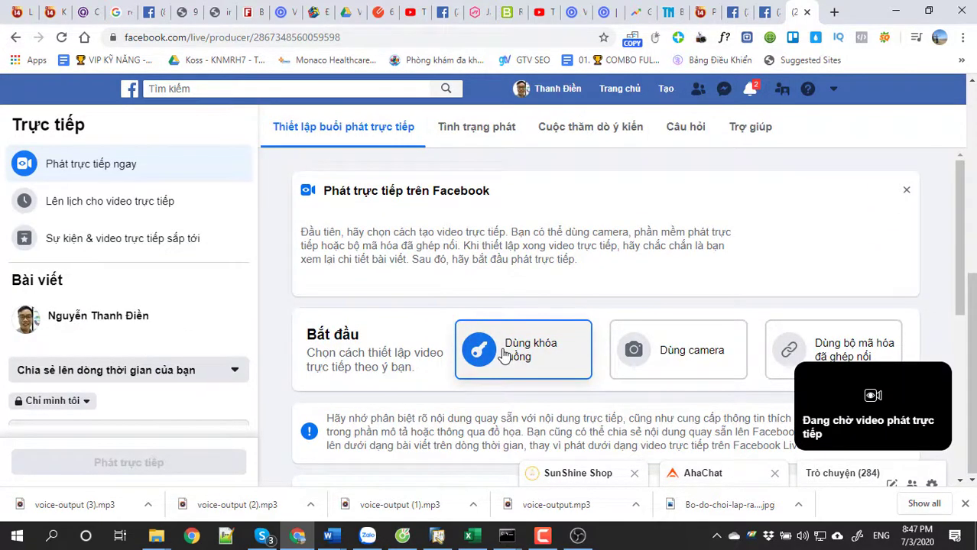
scroll(532, 352, "down", 5)
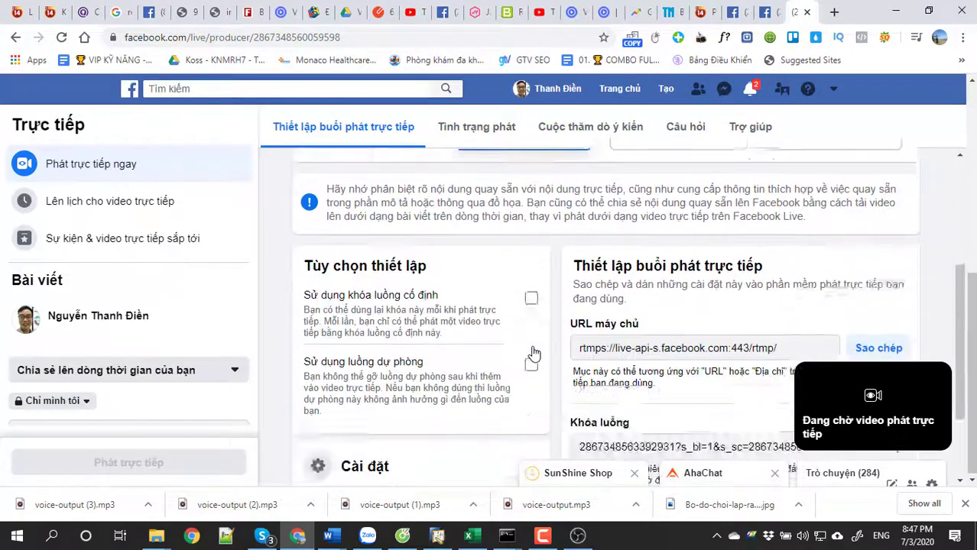
left_click(875, 327)
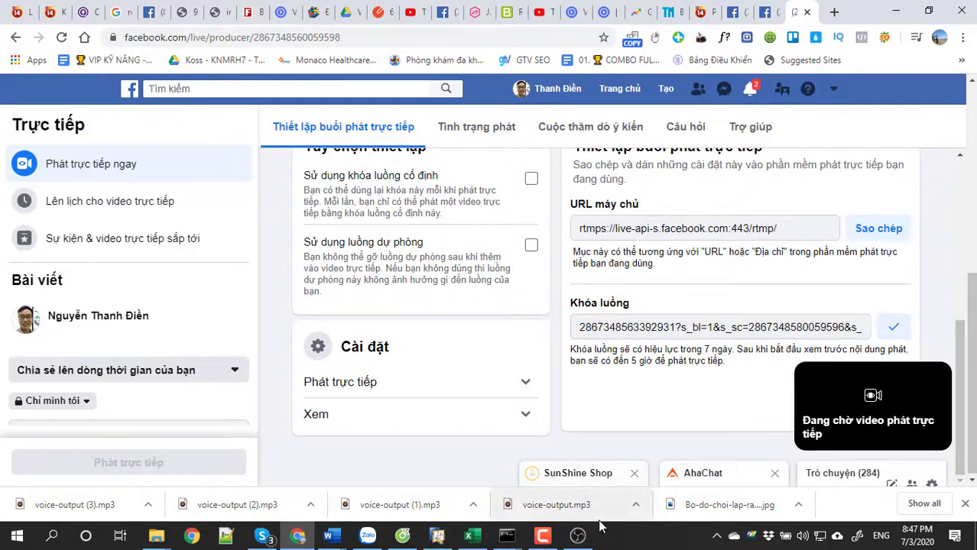
- Switch back to OBS, replace the Facebook Live stream key with the copied one, and save the settings
left_click(578, 535)
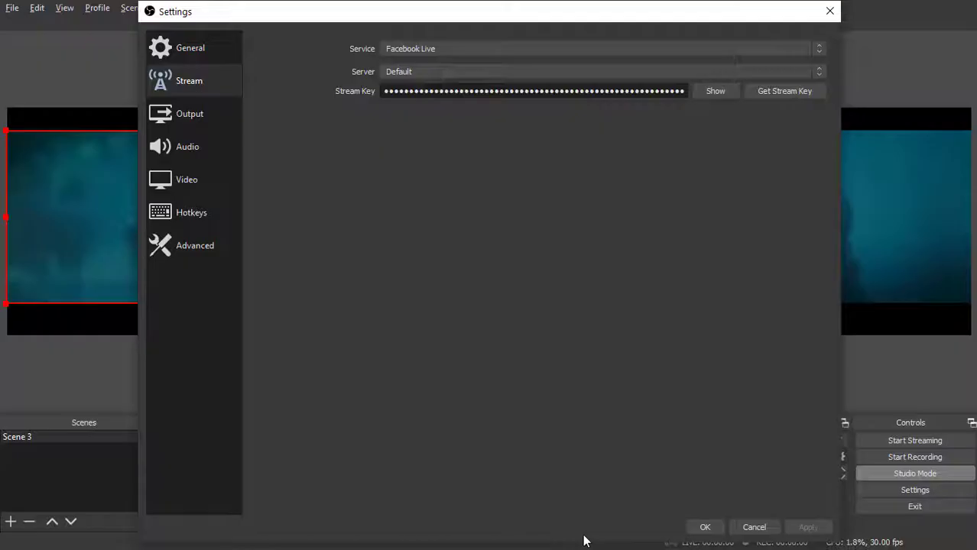
double_click(655, 94)
key("ctrl+v")
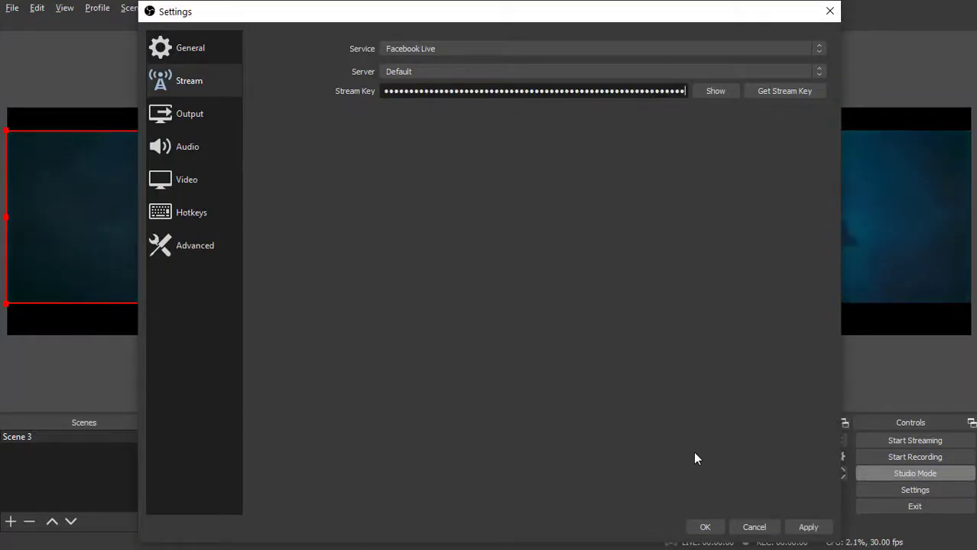
left_click(807, 528)
left_click(710, 527)
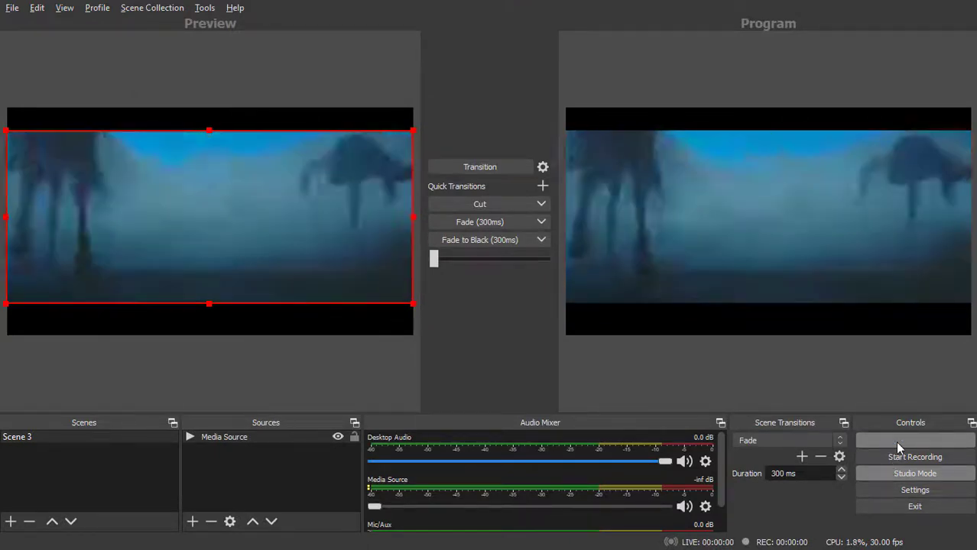
- Start streaming in OBS, then switch to the Facebook live producer page and go live without giving the video a title
left_click(895, 441)
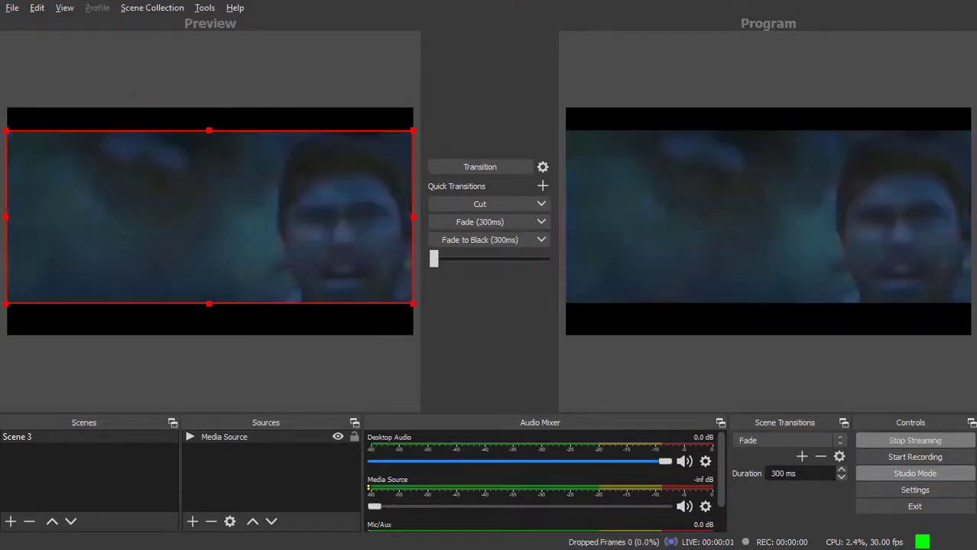
key("alt+Tab")
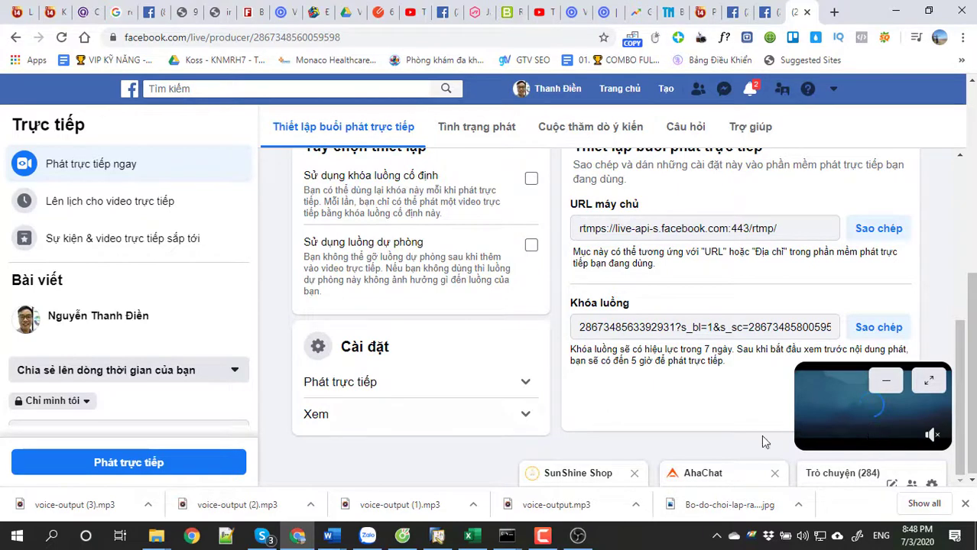
left_click(103, 466)
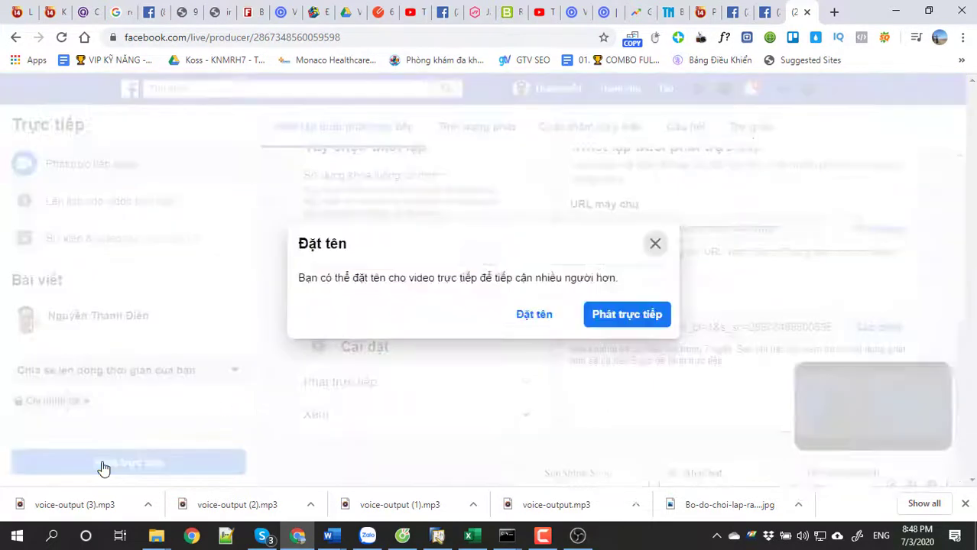
left_click(623, 315)
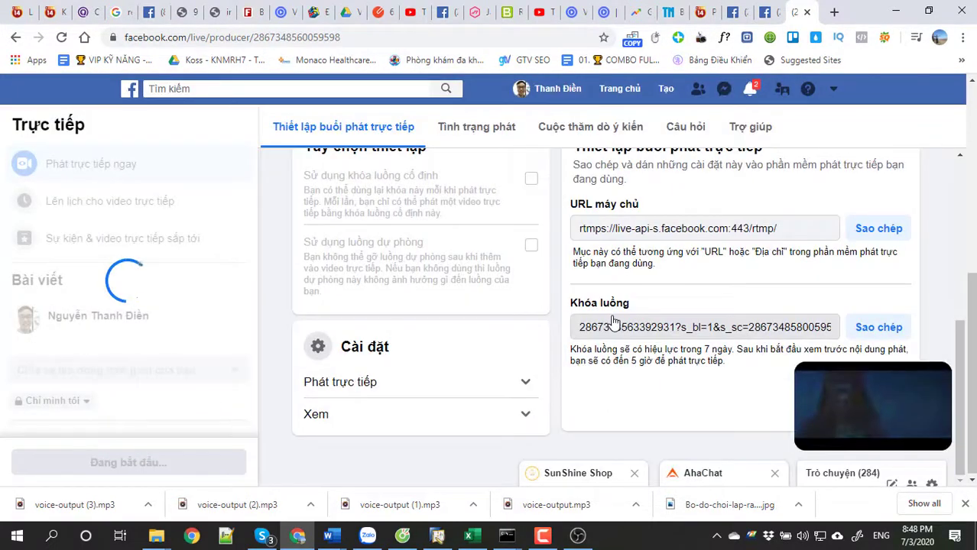
- Reload the Facebook profile page and examine the newest post to check how the live video plays
left_click(762, 14)
left_click(61, 38)
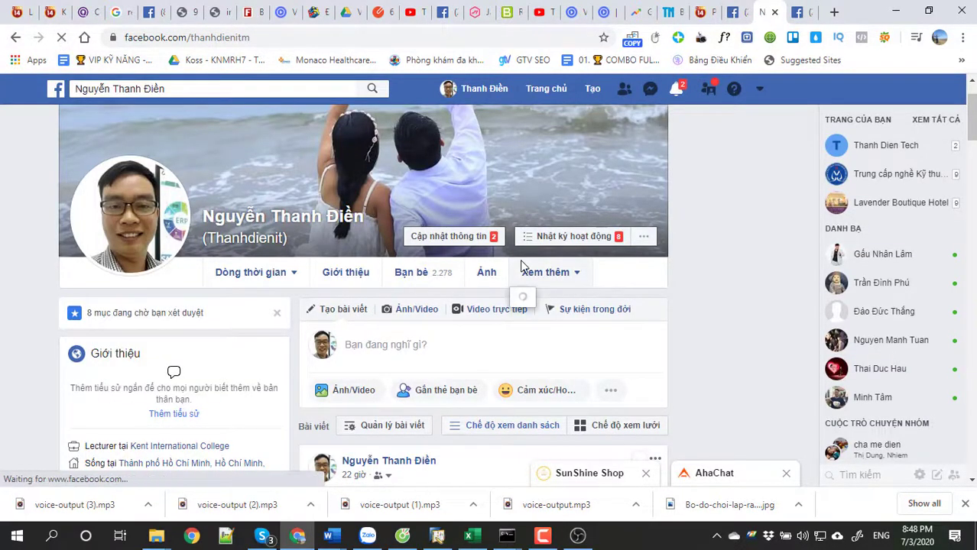
scroll(522, 264, "down", 5)
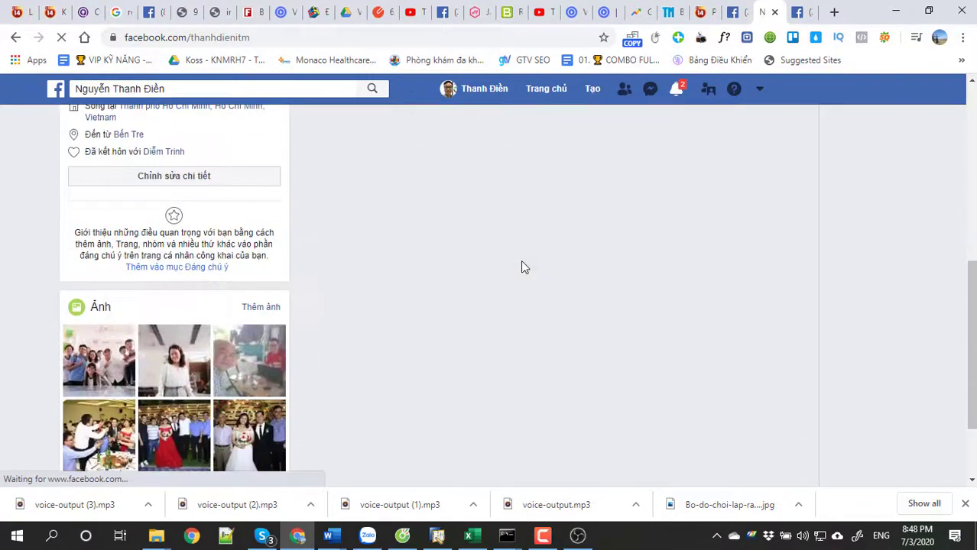
scroll(523, 266, "down", 2)
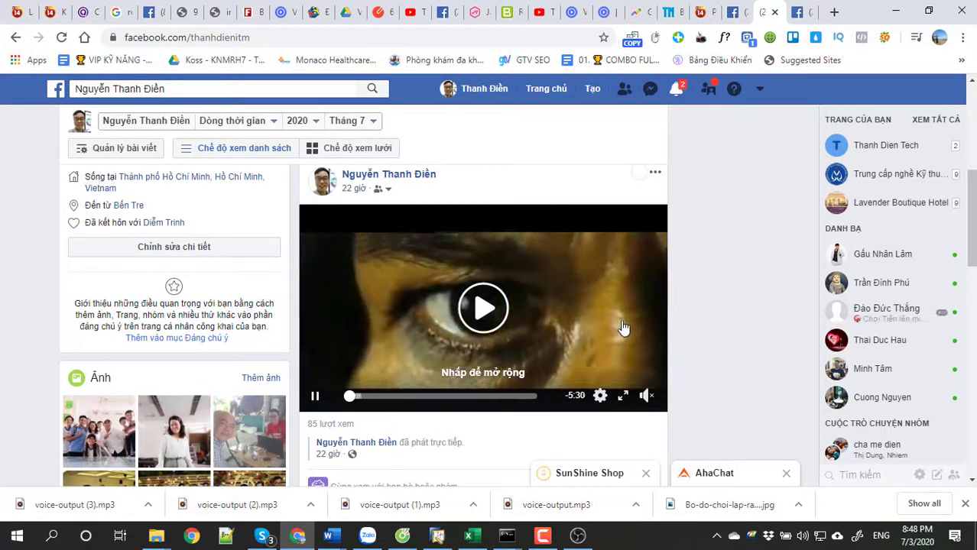
scroll(467, 343, "up", 3)
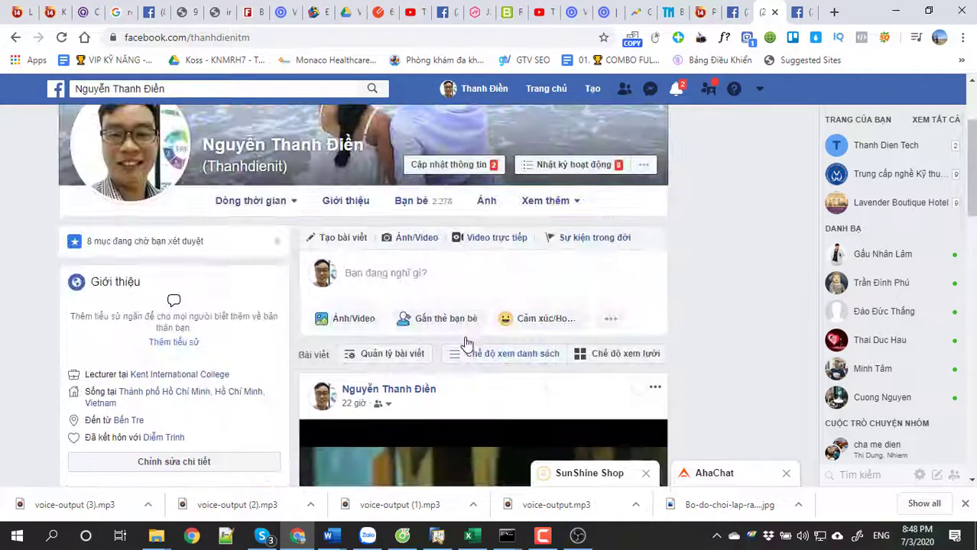
scroll(220, 184, "up", 2)
left_click(62, 39)
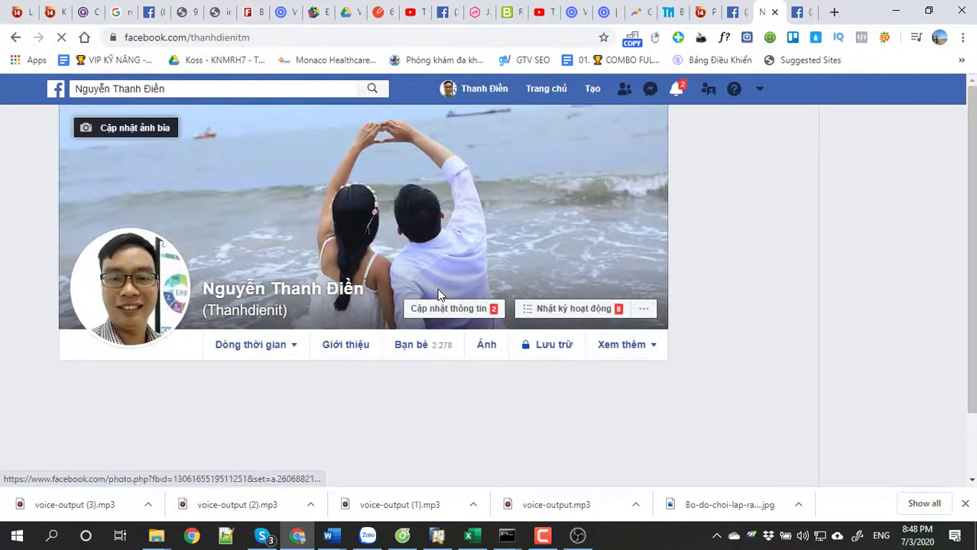
scroll(440, 296, "down", 2)
scroll(439, 296, "down", 2)
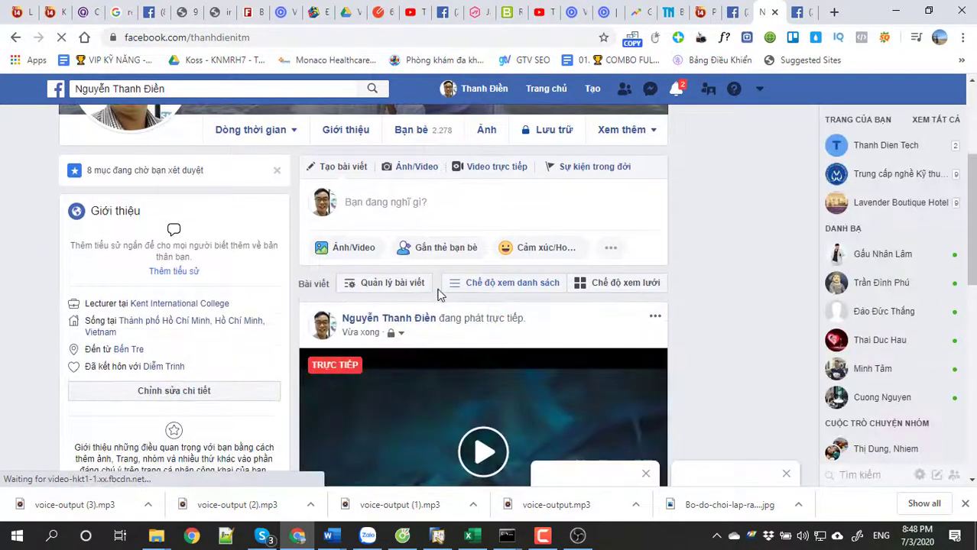
scroll(444, 307, "down", 1)
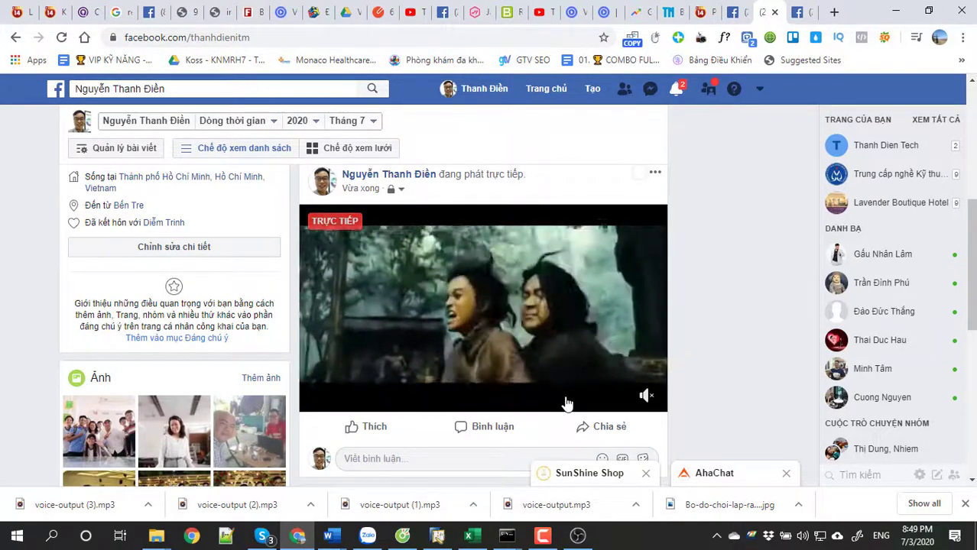
- Switch to OBS and examine the source types that can be added to Scene 3, without adding any
left_click(578, 535)
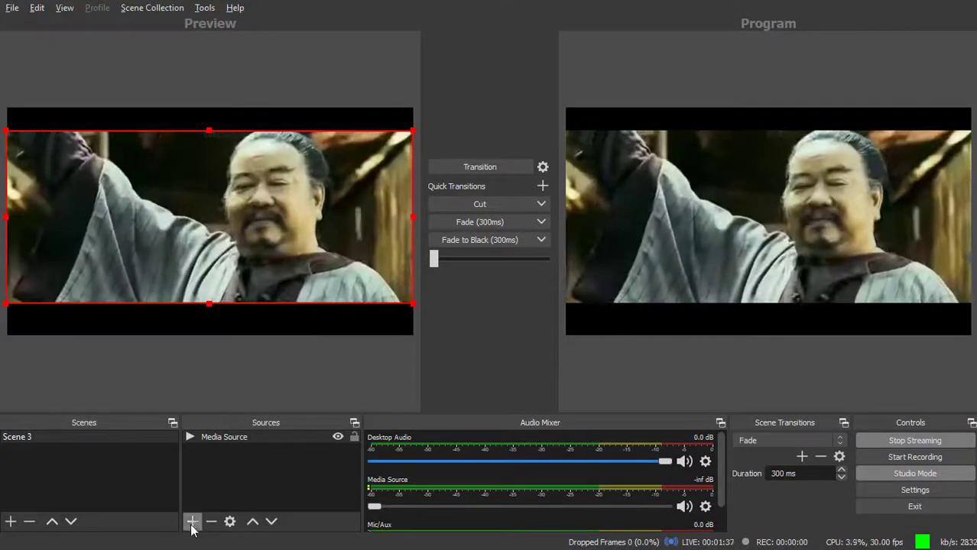
left_click(192, 523)
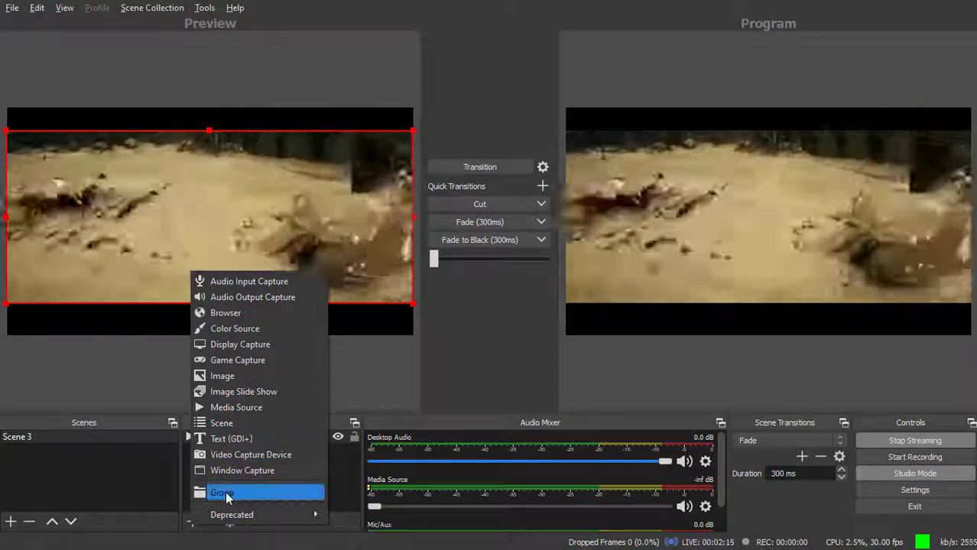
left_click(397, 380)
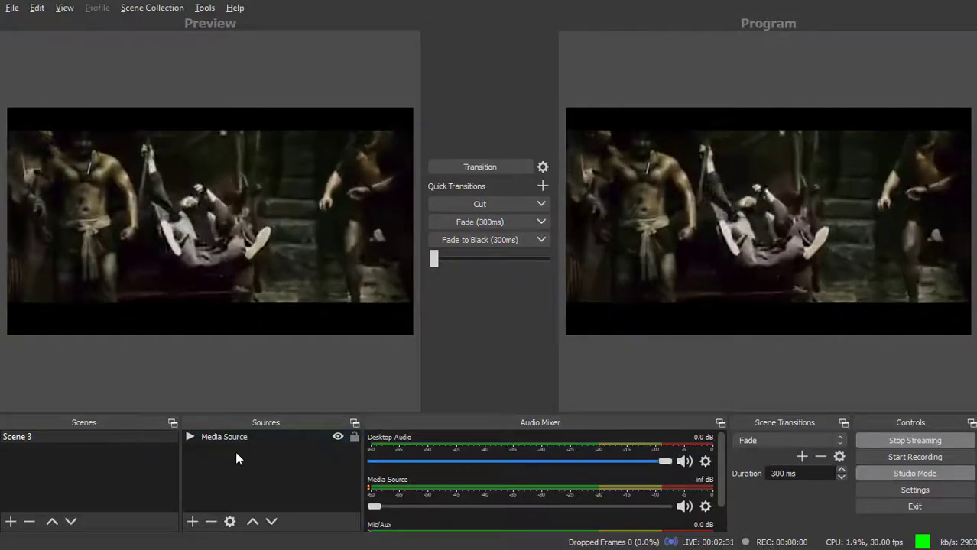
- Add a new Browser source named Browser to Scene 3, keeping its default properties
left_click(194, 522)
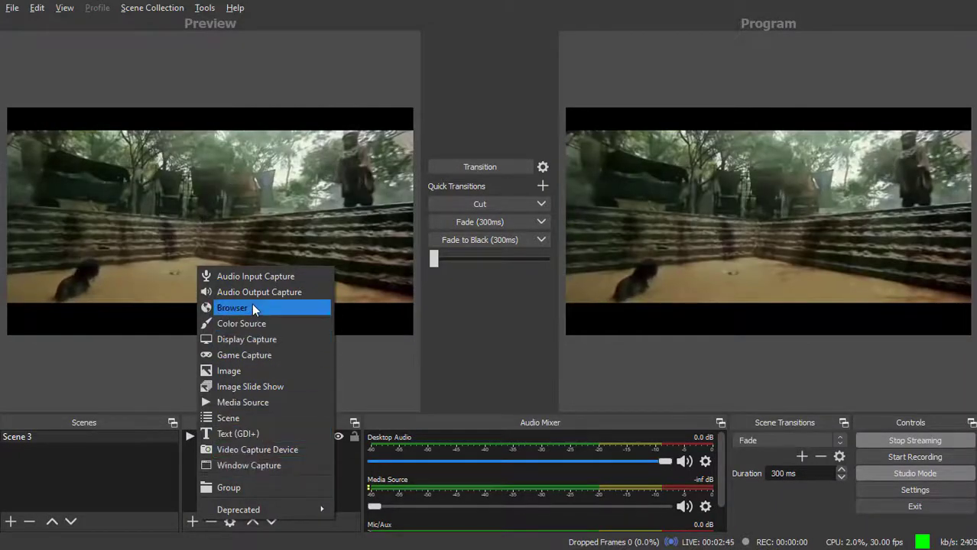
left_click(16, 442)
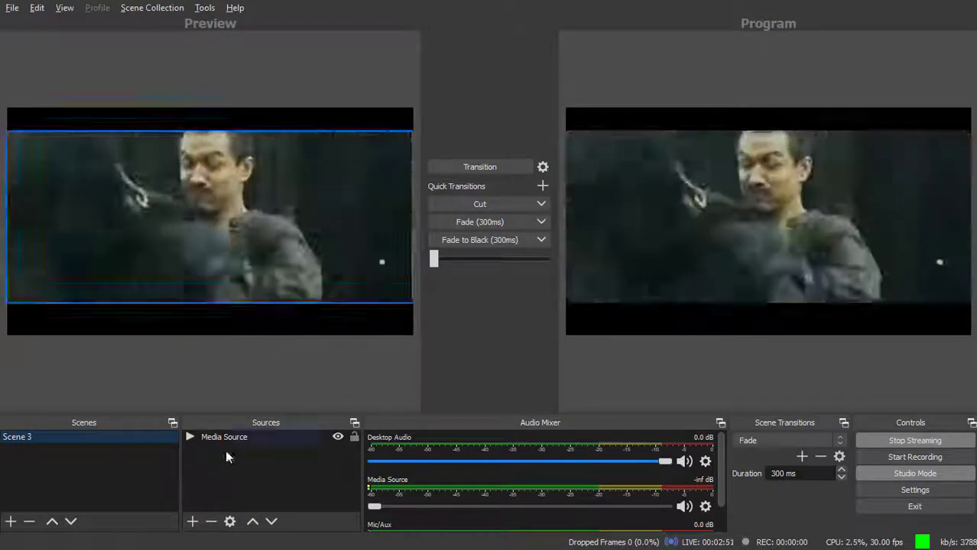
left_click(192, 522)
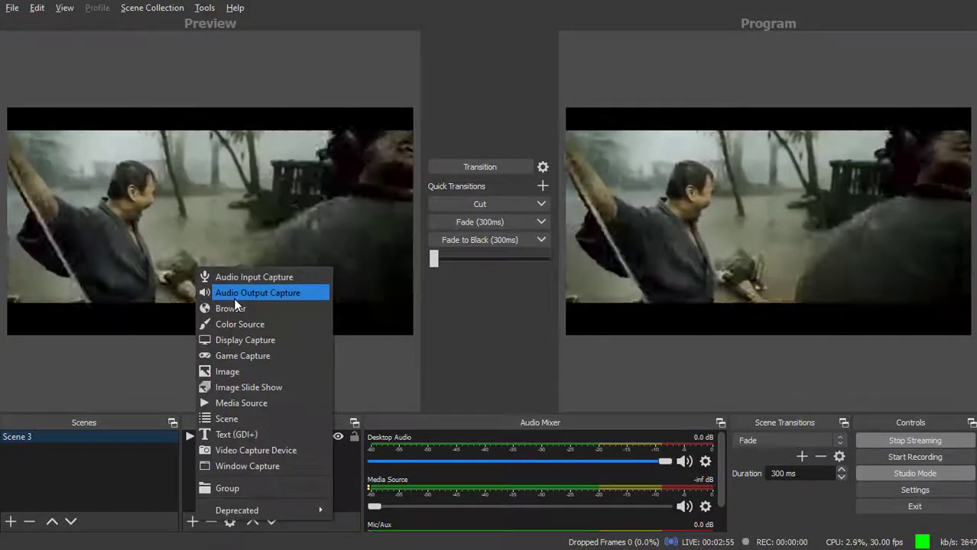
key("Escape")
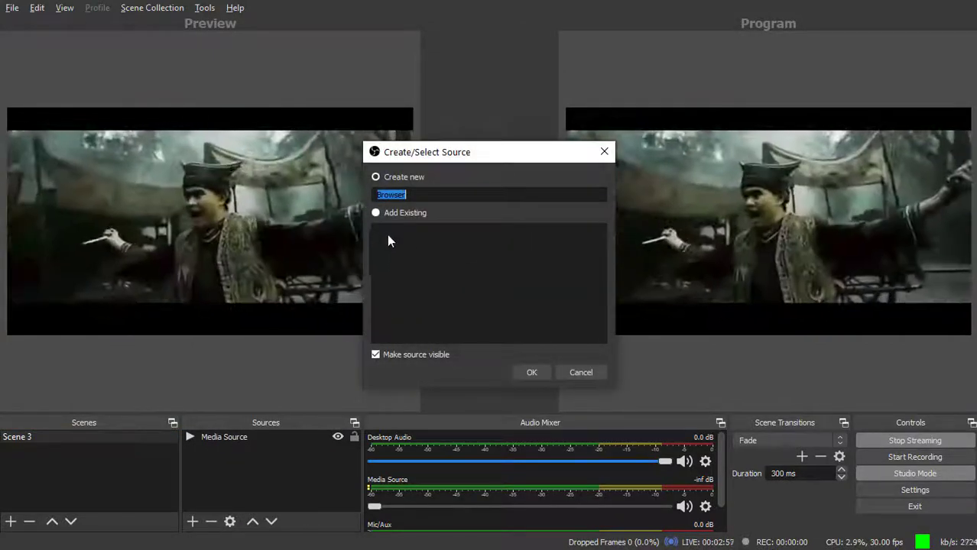
left_click(377, 216)
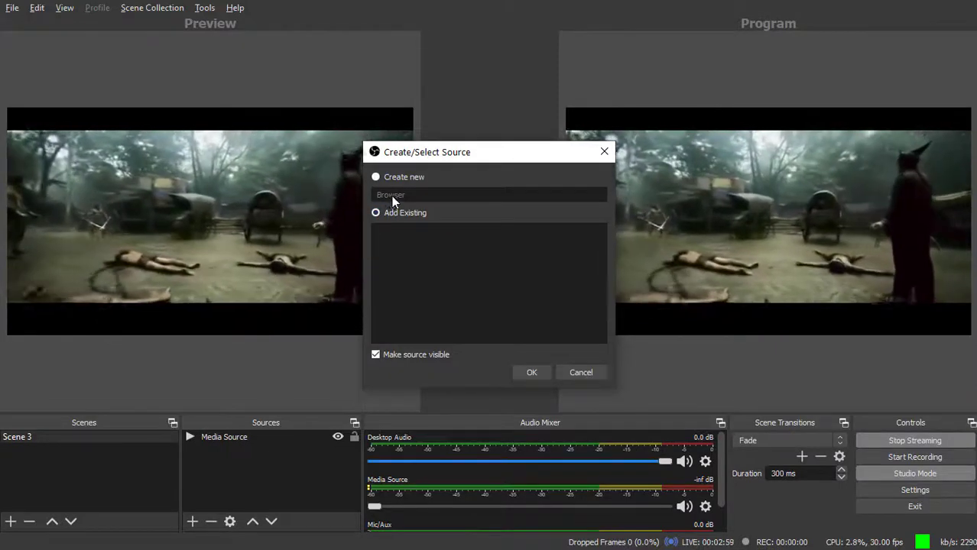
left_click(374, 177)
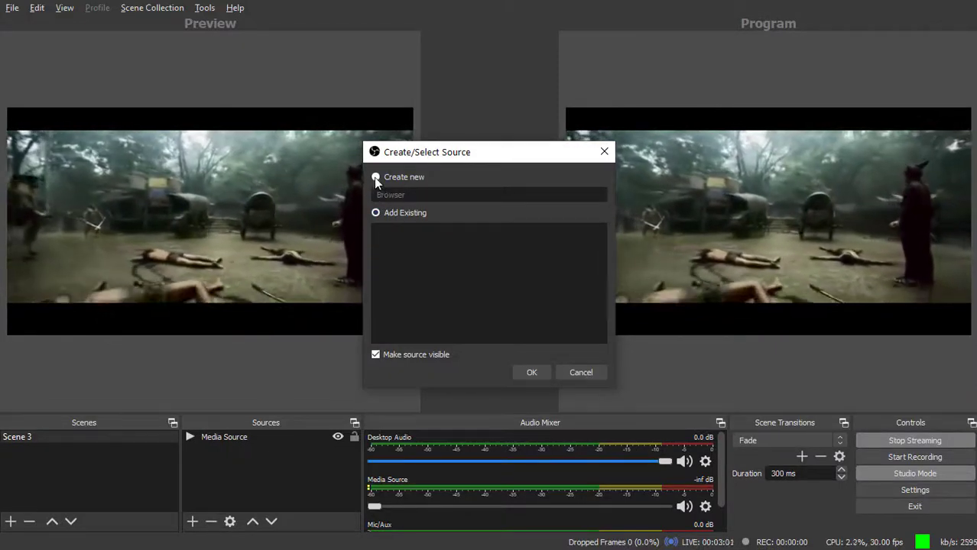
double_click(391, 195)
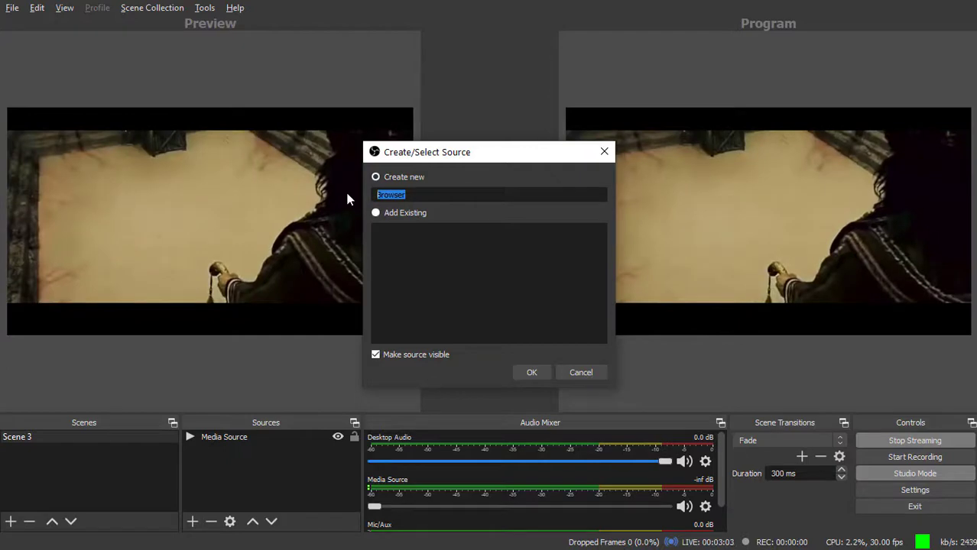
left_click(532, 372)
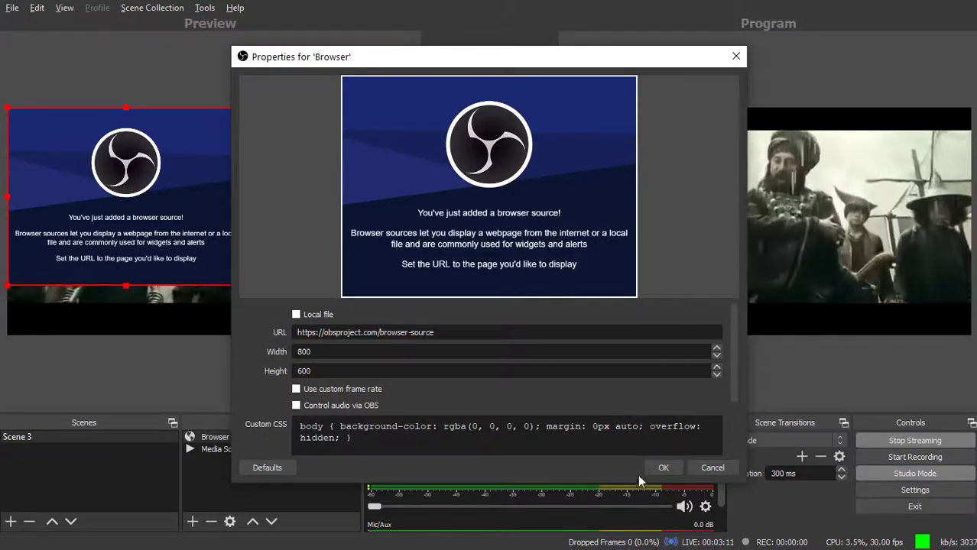
left_click(662, 468)
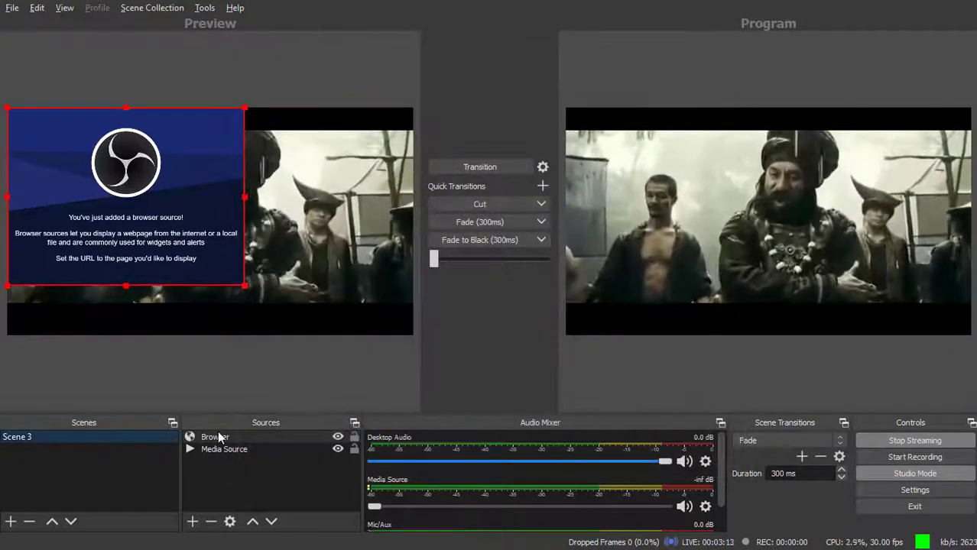
- Place the Browser source beneath Media Source in the source order, then reposition and slightly enlarge it in the preview
mouse_move(218, 437)
left_mouse_down()
mouse_move(218, 458)
mouse_move(231, 435)
left_mouse_up()
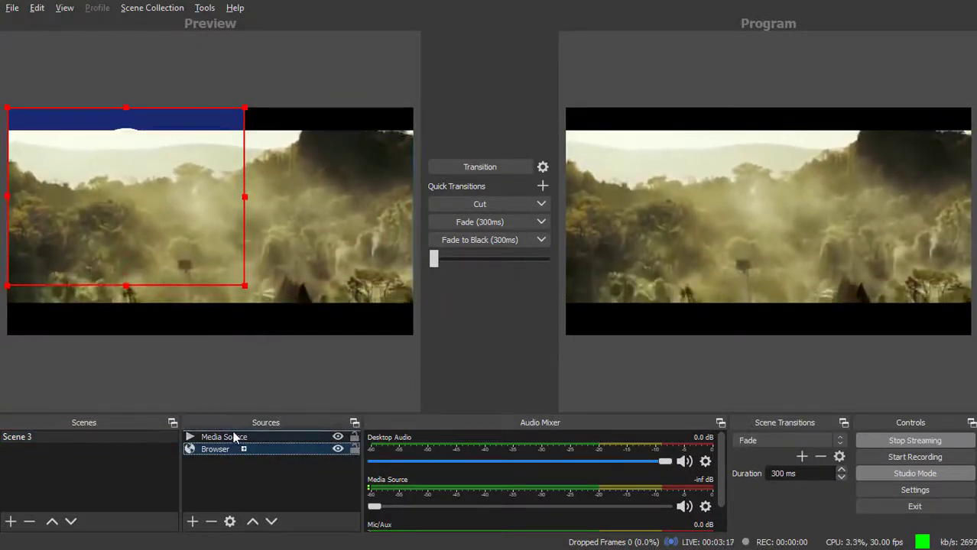
left_click_drag(243, 292, 287, 275)
left_click_drag(221, 451, 222, 436)
left_click_drag(275, 252, 72, 142)
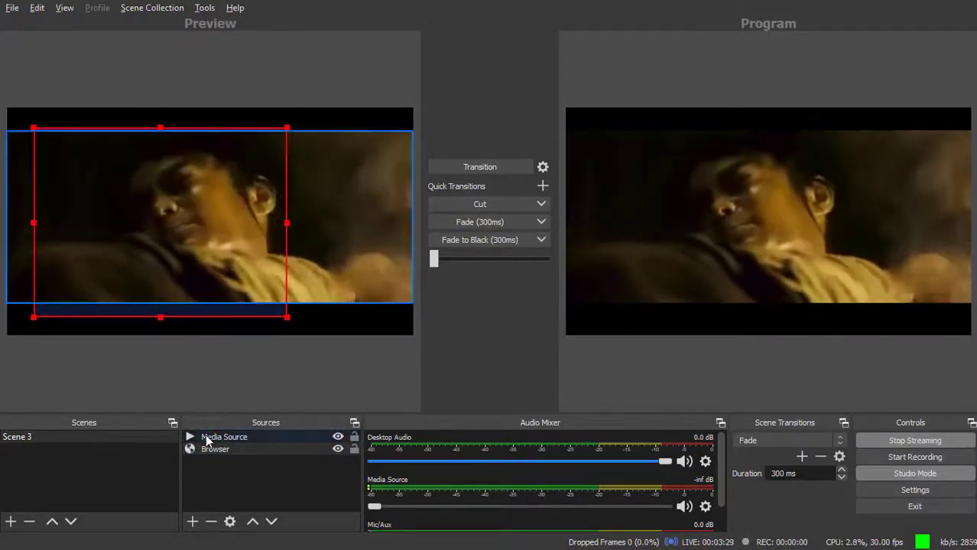
- Shrink the Media Source video into the lower-right corner of the canvas and enlarge the Browser source to fill the canvas width
left_click(205, 437)
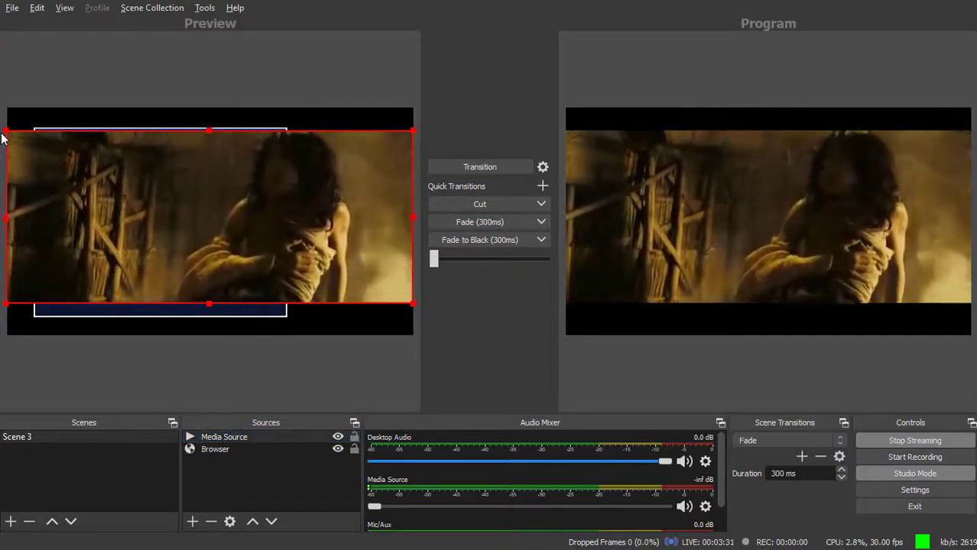
left_click_drag(6, 135, 253, 278)
left_click_drag(229, 176, 193, 152)
left_click_drag(261, 298, 318, 325)
left_click_drag(317, 224, 407, 275)
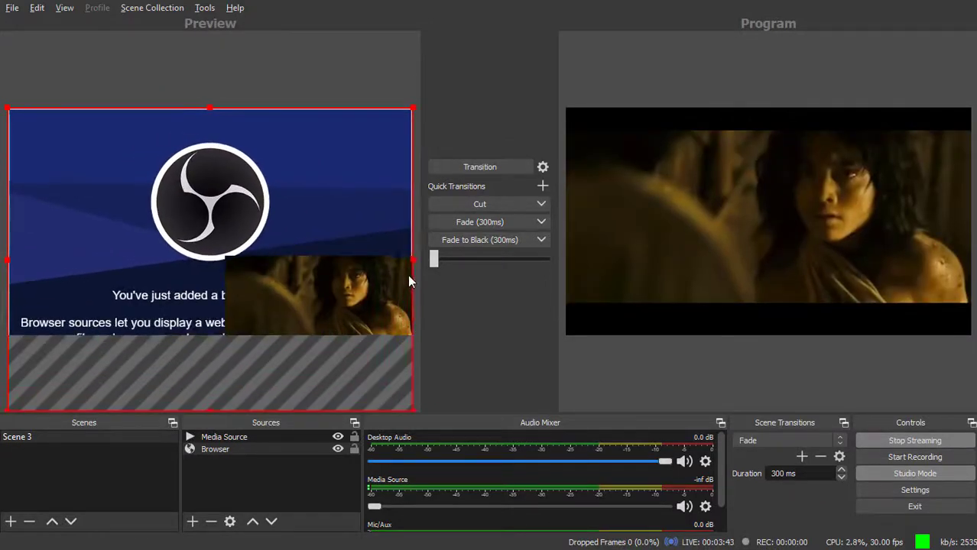
- Set the Browser source's URL to kent.edu.vn and confirm its properties
double_click(216, 449)
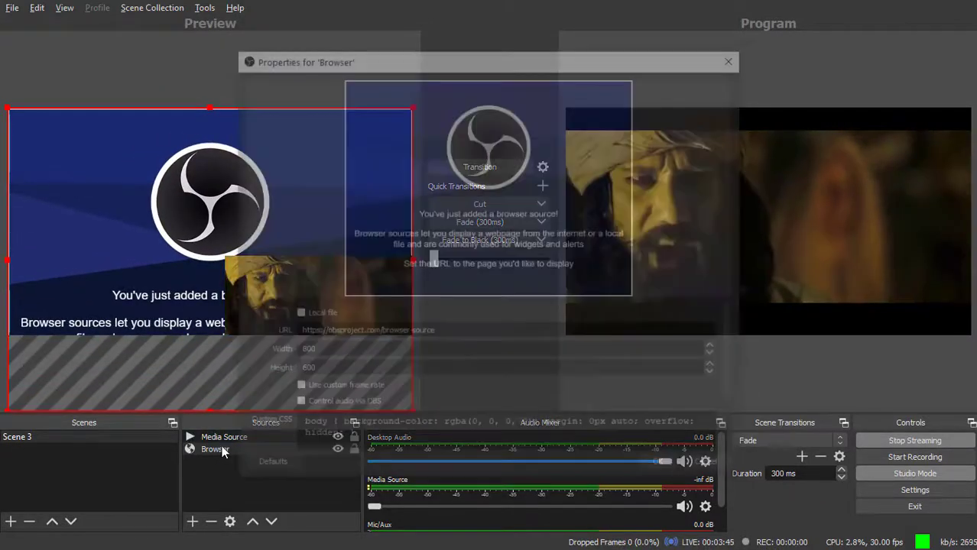
left_click_drag(410, 333, 216, 341)
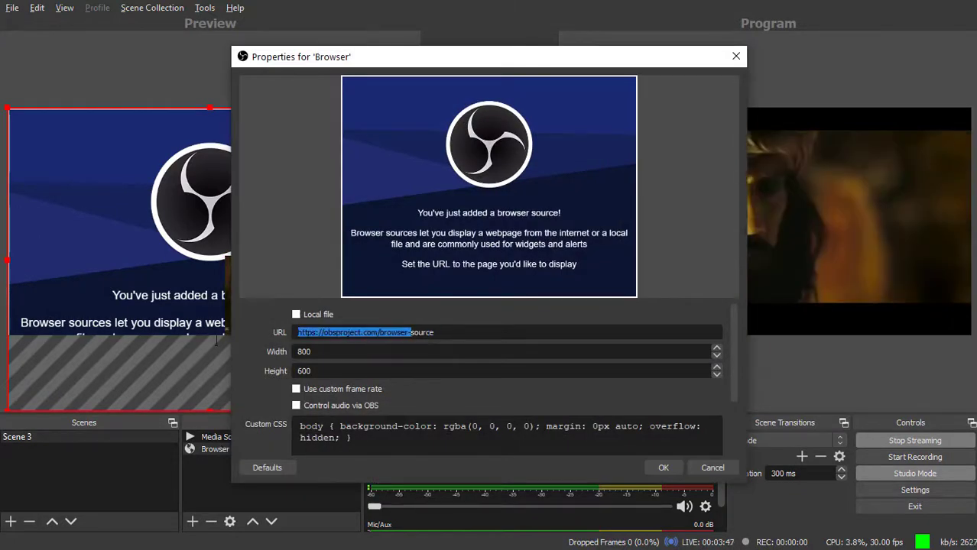
key("BackSpace")
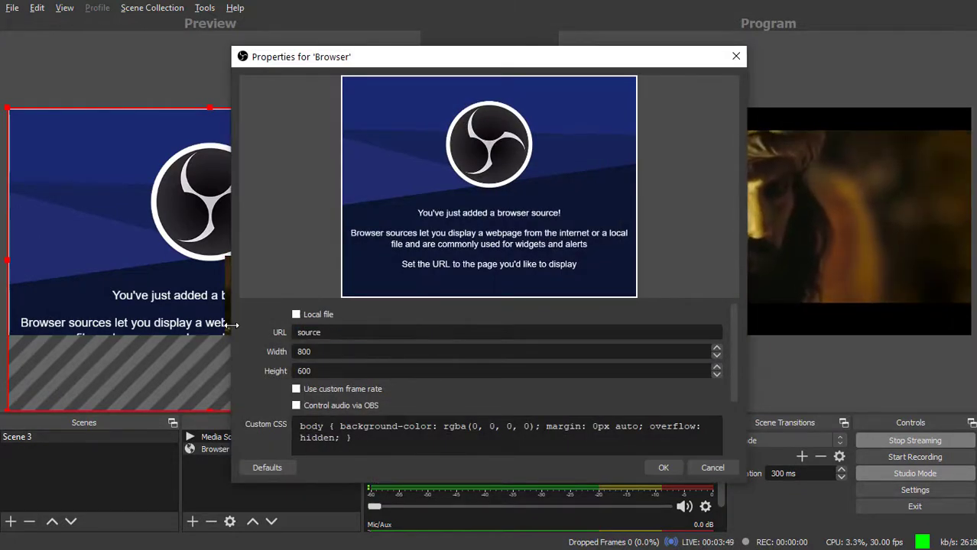
key("Right")
key("Right")
key("Right")
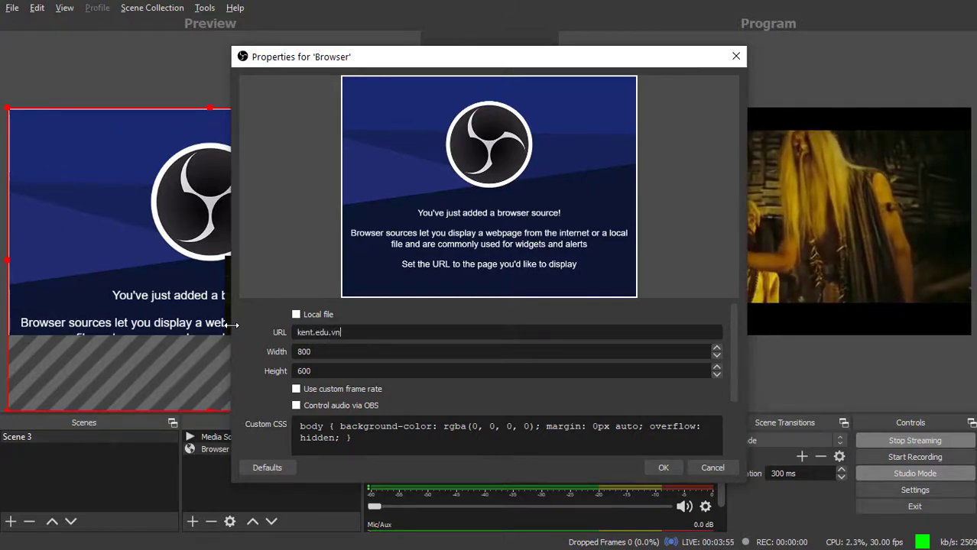
key("Return")
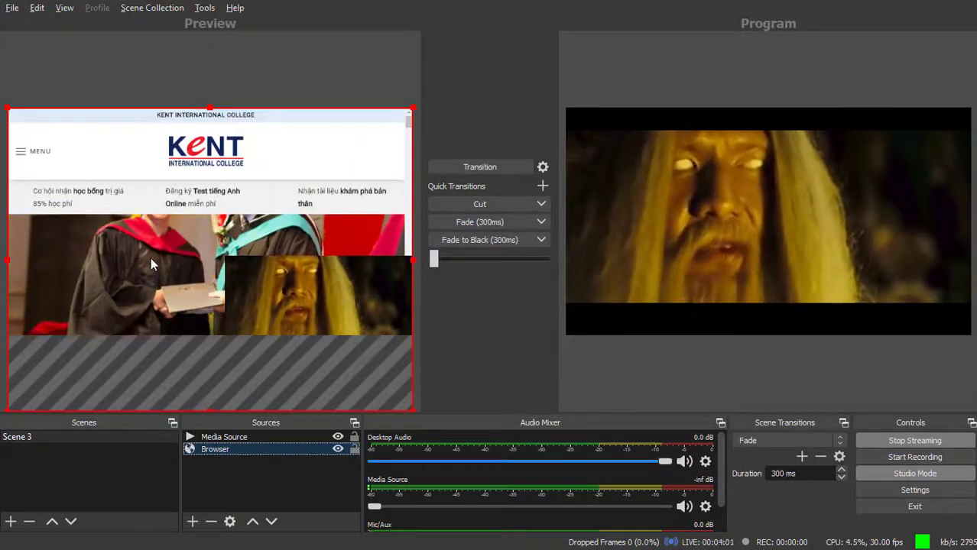
- Shrink the Media Source overlay slightly within its canvas corner and shift the Browser source a little to the right
left_click(278, 283)
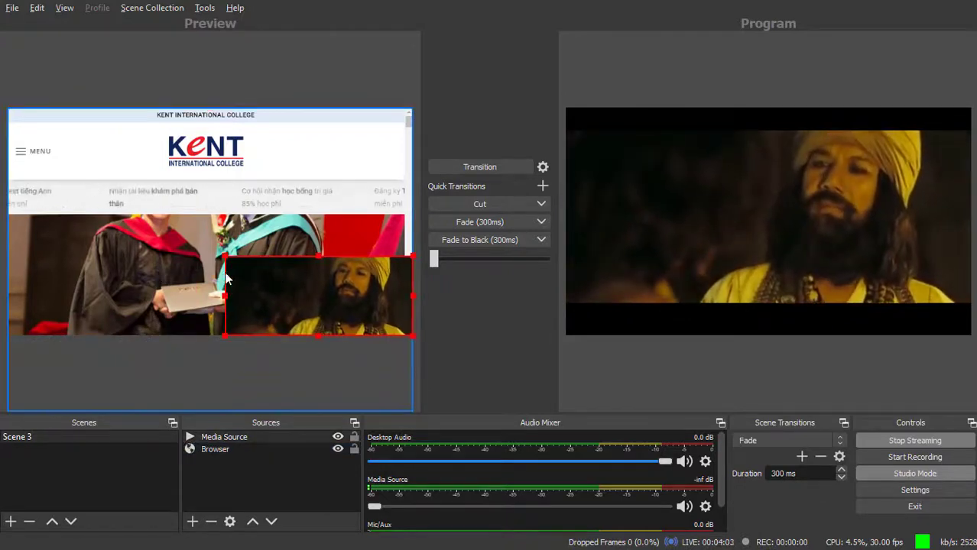
left_click_drag(225, 260, 240, 262)
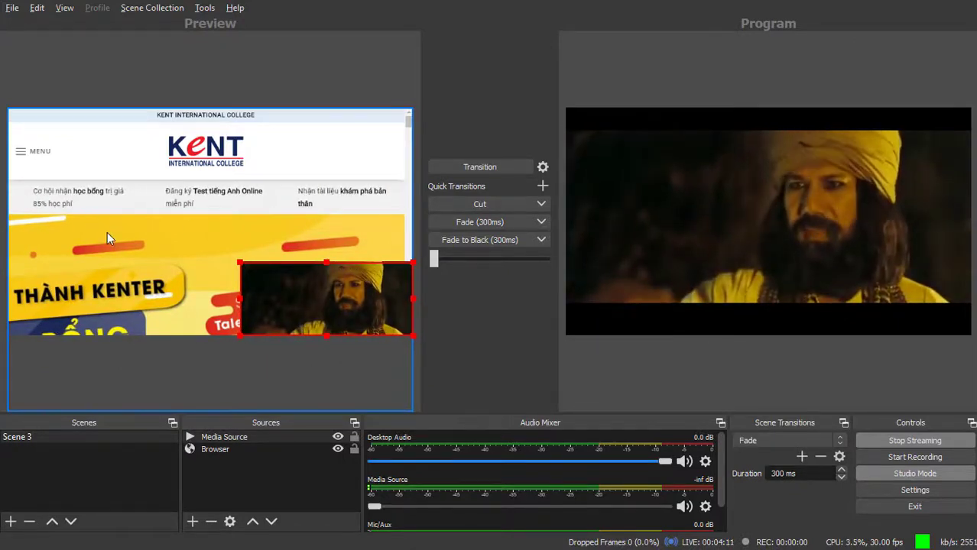
left_click(134, 274)
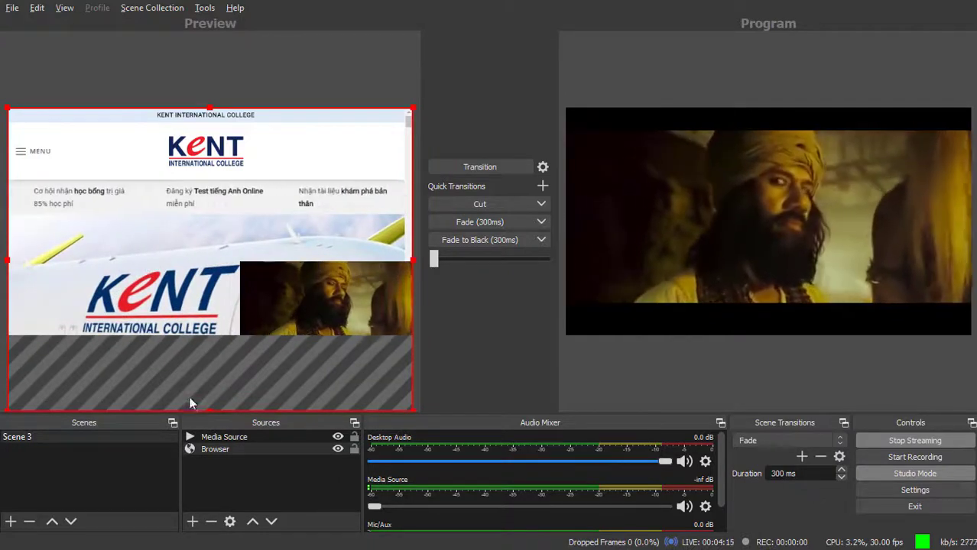
left_click_drag(416, 403, 416, 349)
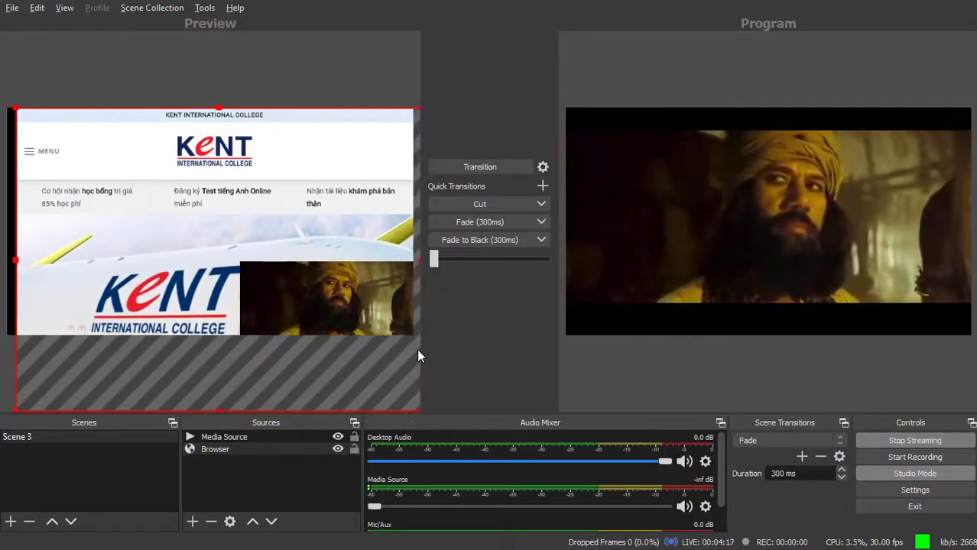
left_click(382, 321)
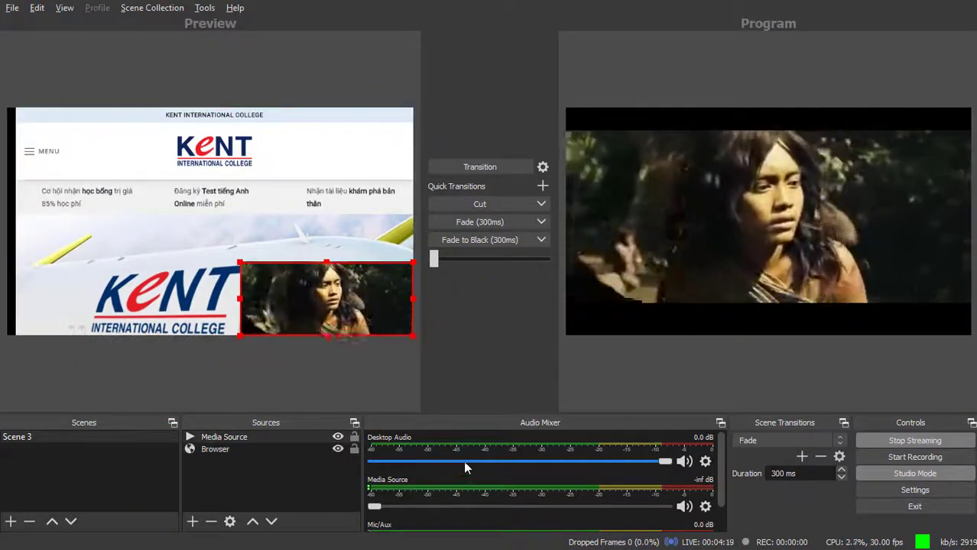
- Bring the preview composition into the program output with the manual transition slider, then switch to the Facebook profile to check the live post
left_click_drag(435, 259, 533, 257)
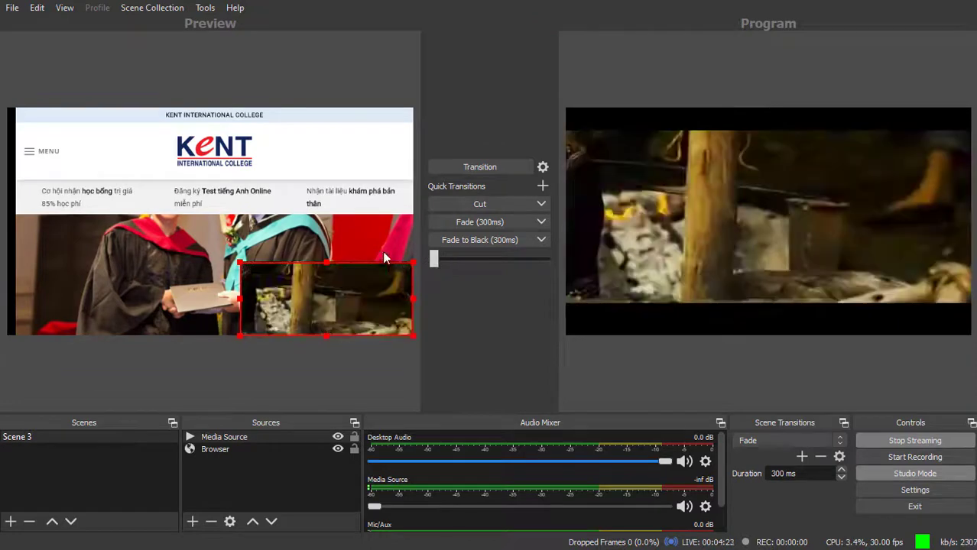
left_click(404, 254)
left_click_drag(434, 259, 545, 270)
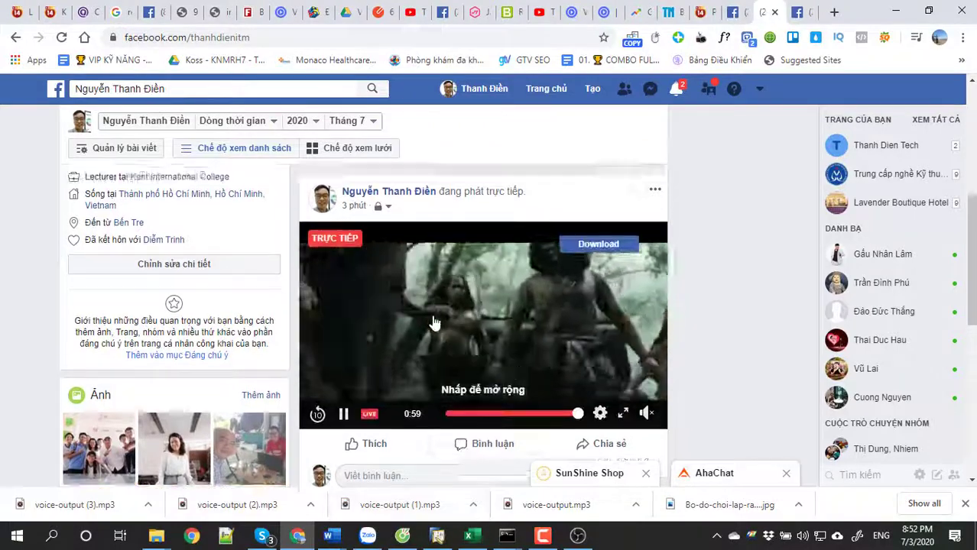
scroll(403, 280, "up", 1)
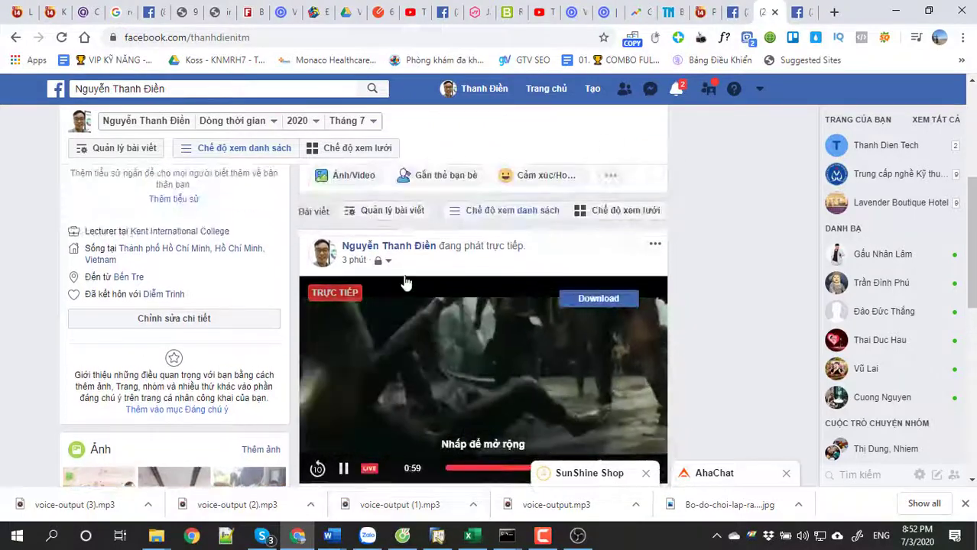
scroll(399, 286, "down", 1)
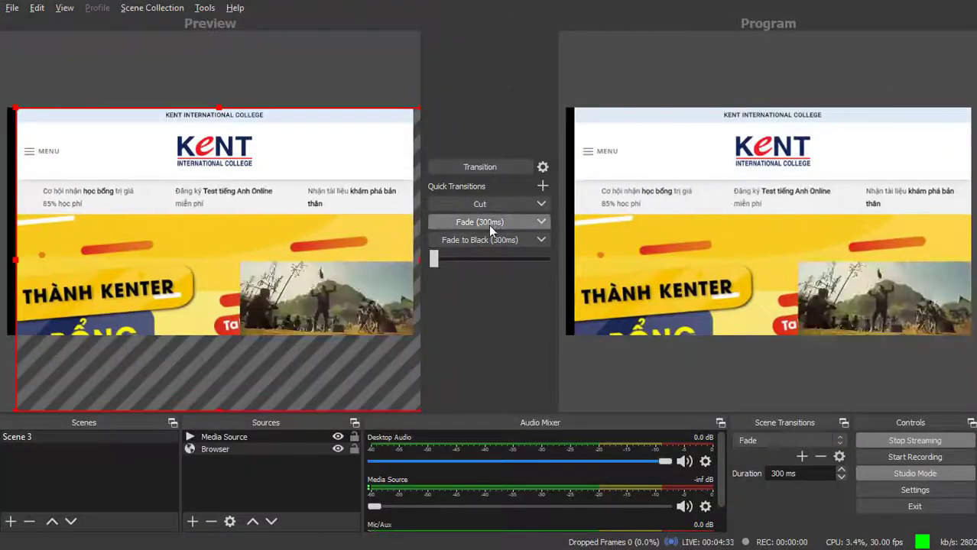
- Switch back to OBS and run the 300 ms Fade quick transition, then reload the Facebook profile and check the live post
left_click(490, 222)
left_click(540, 222)
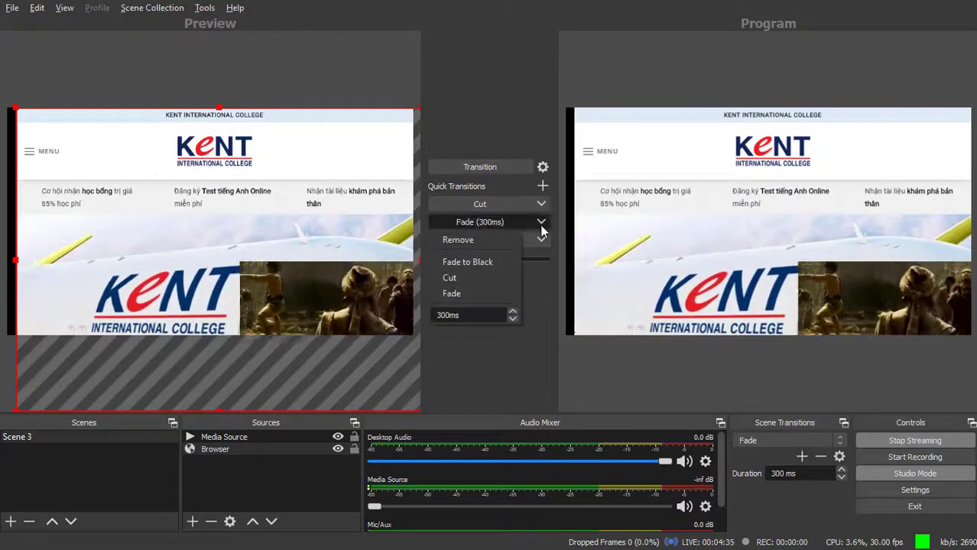
left_click(467, 261)
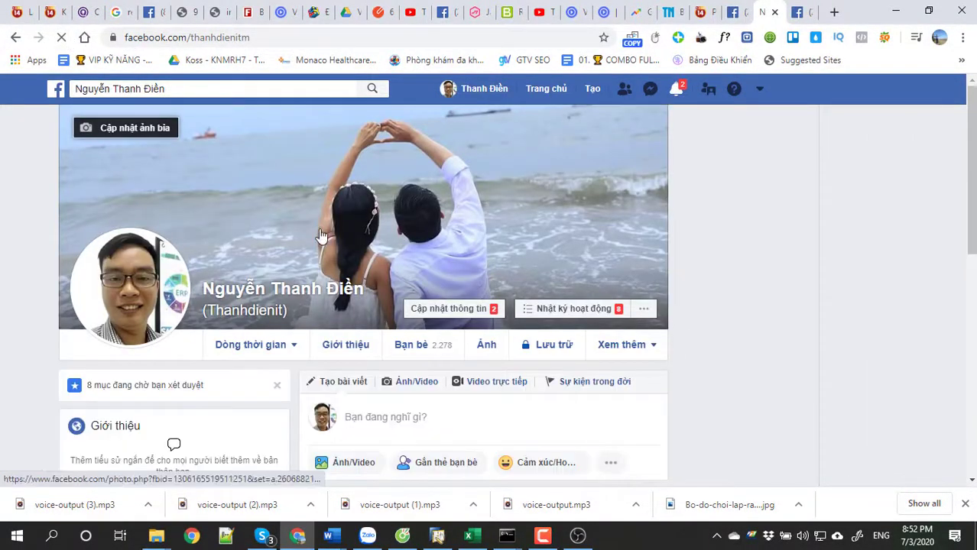
scroll(321, 237, "down", 5)
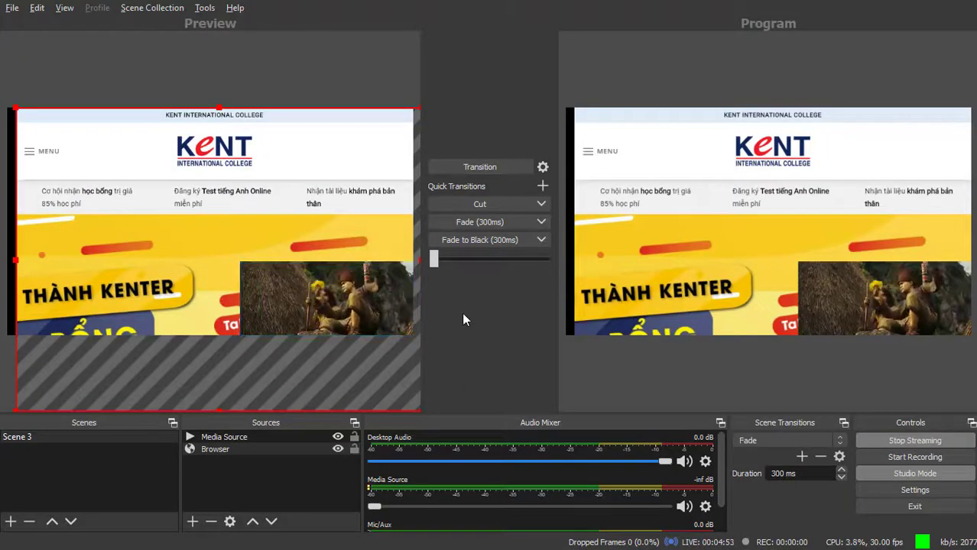
- Switch to OBS, try the Fade to Black, Fade and Transition controls on the program output, and examine the transition options
left_click(494, 241)
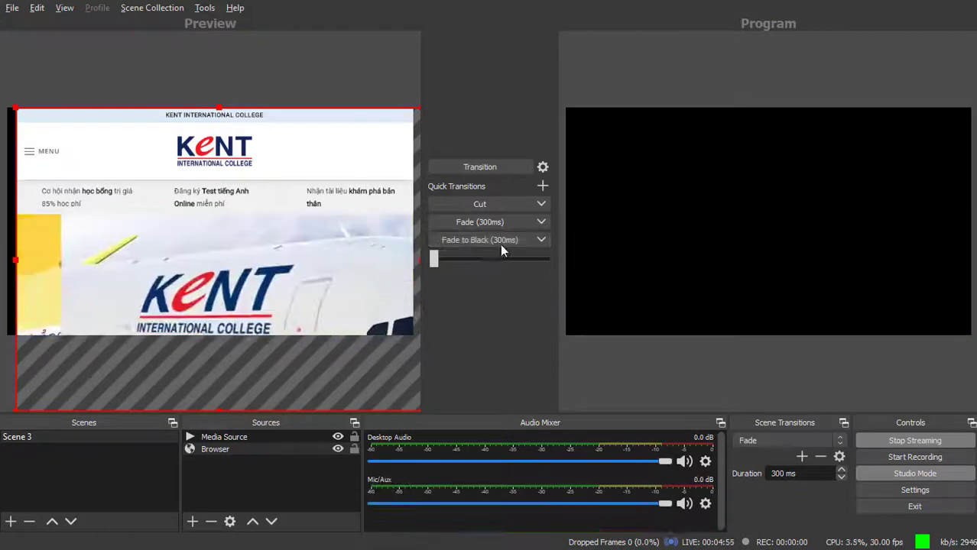
left_click(498, 225)
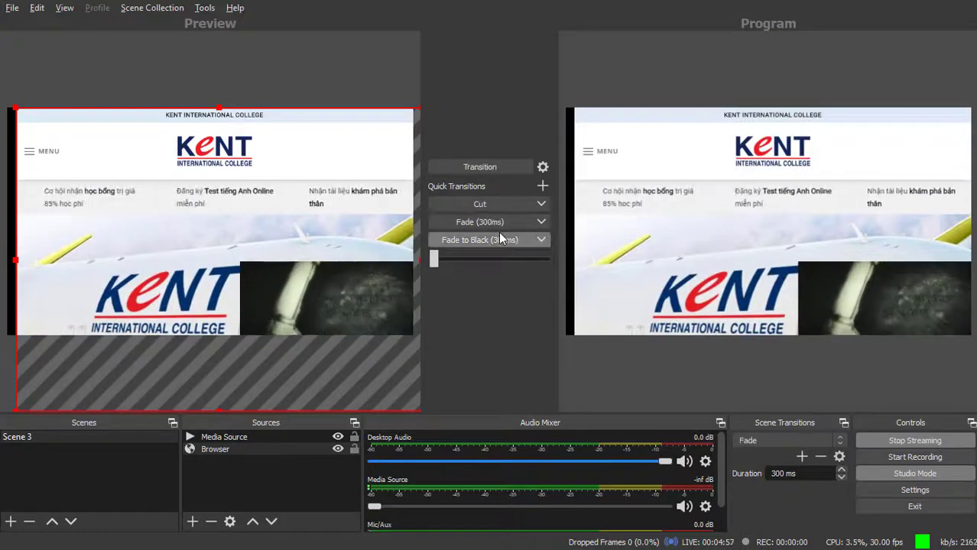
left_click(541, 223)
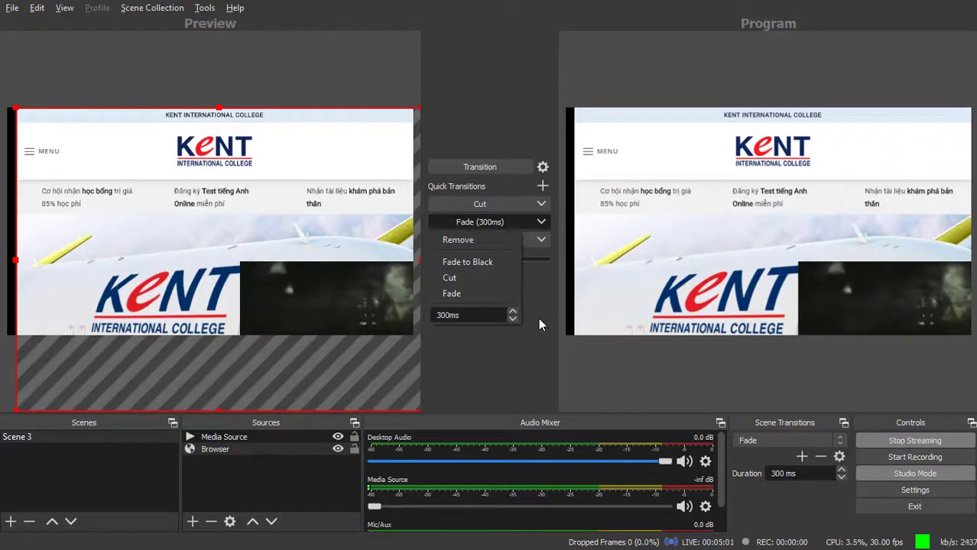
left_click(544, 283)
left_click(504, 170)
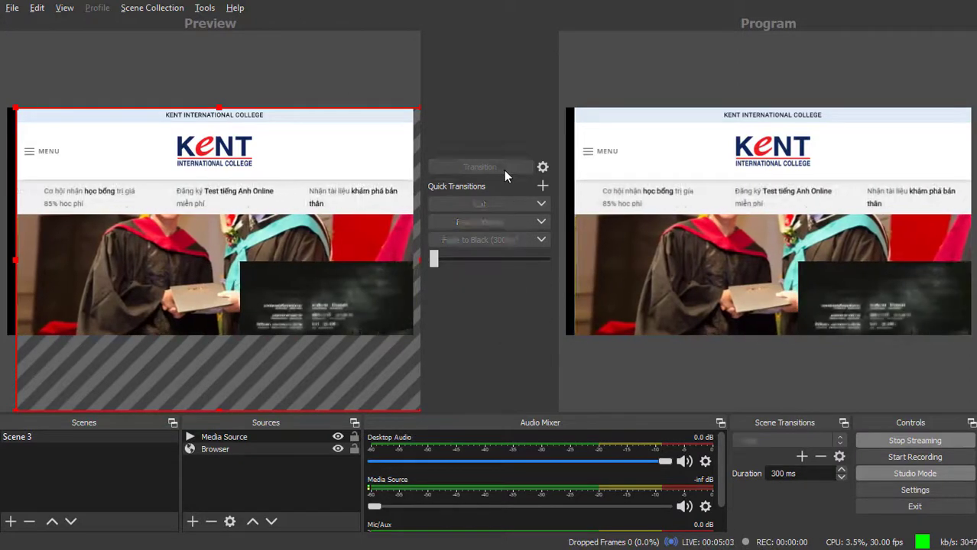
left_click(543, 166)
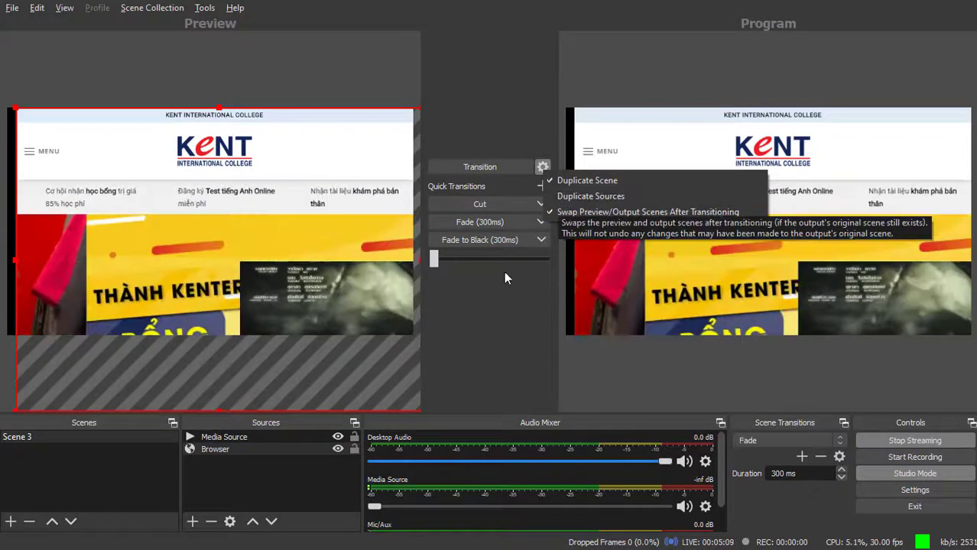
- Close the transition options, then switch to the Facebook profile in Chrome and pause the live video in the post
left_click(483, 241)
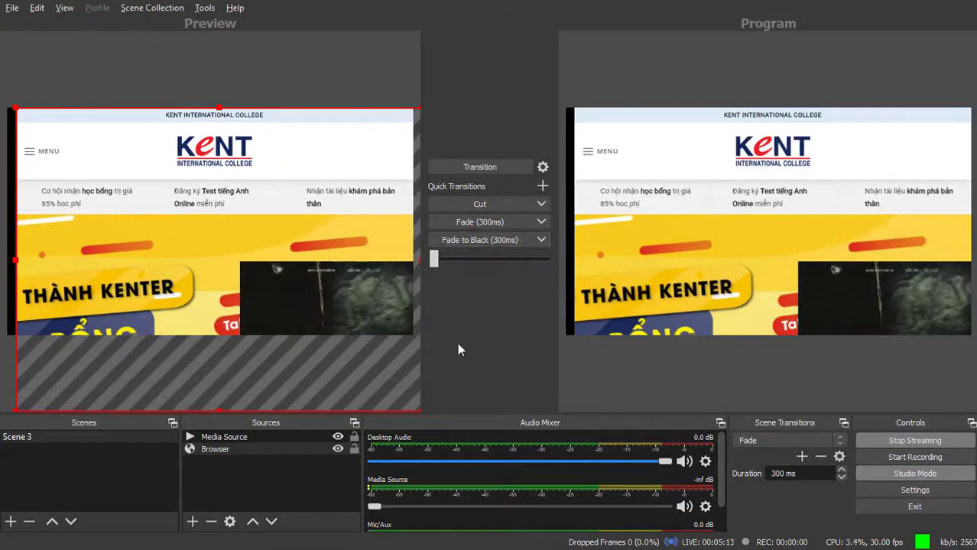
key("alt+Tab")
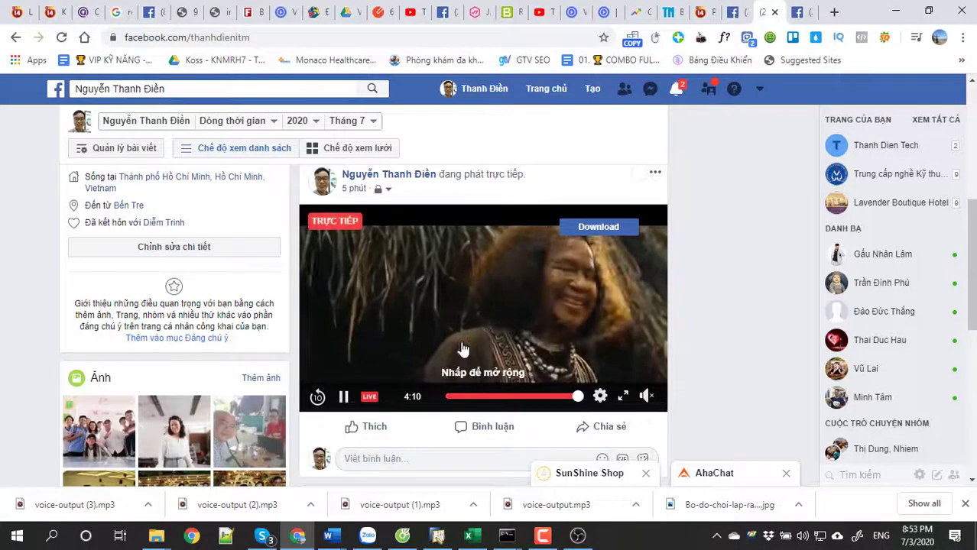
left_click(462, 332)
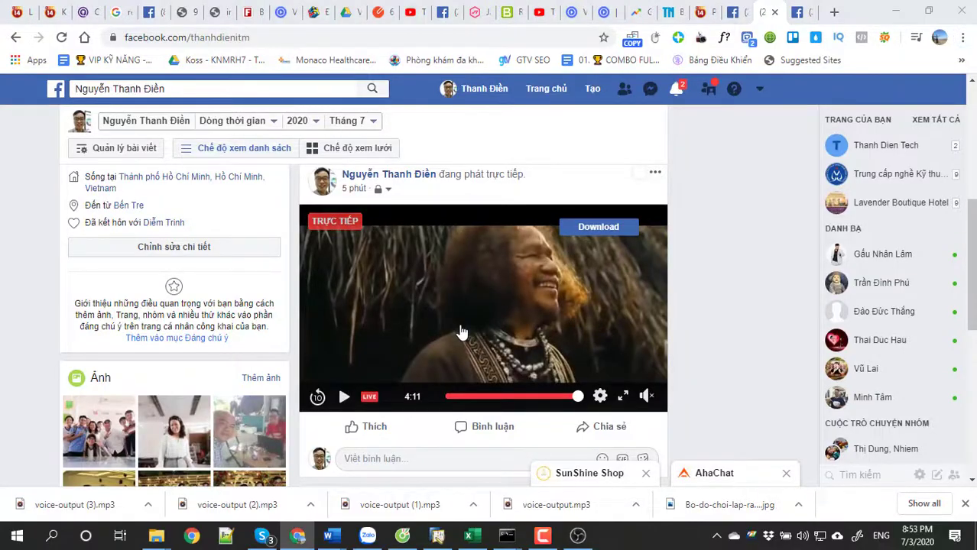
- Switch back to OBS and stop the live stream to Facebook
key("alt+Tab")
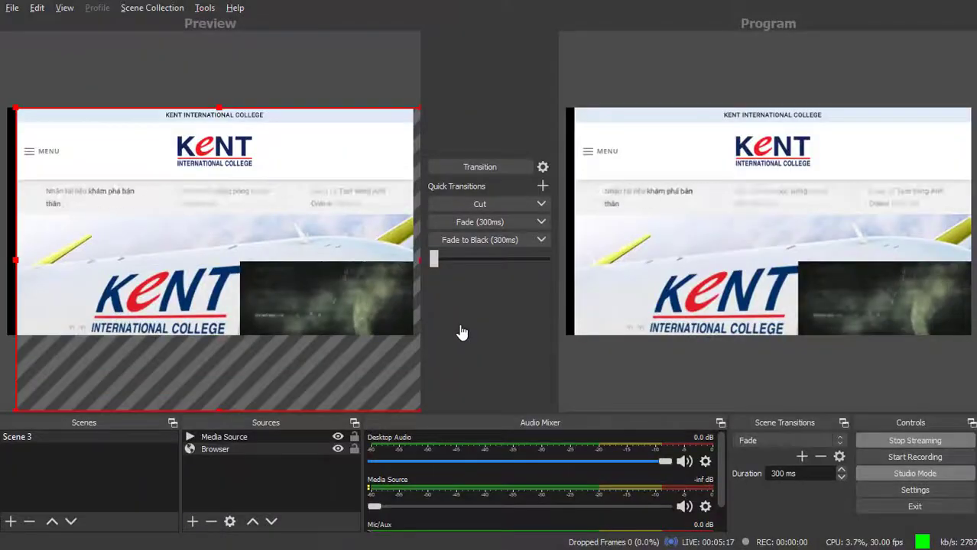
left_click(905, 438)
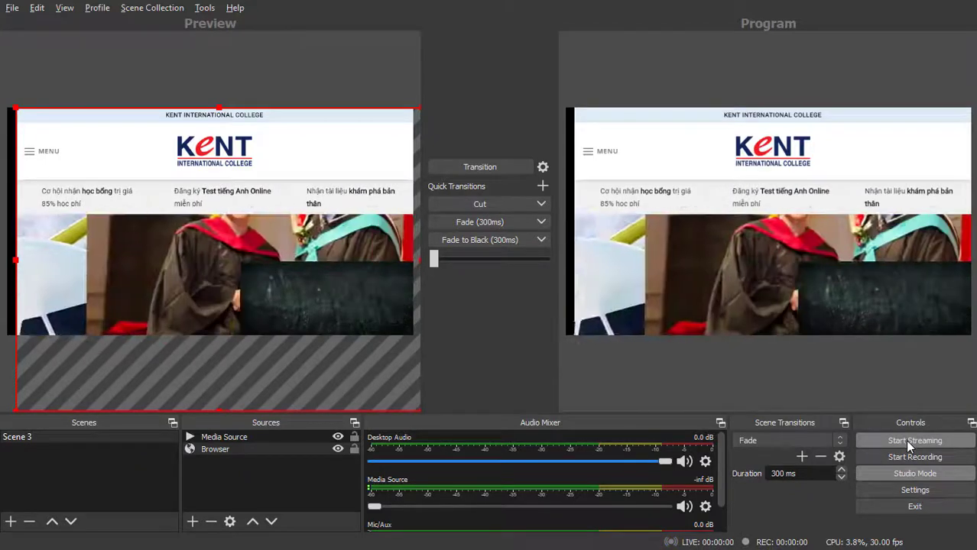
- Try twice to start streaming again with the existing stream settings
left_click(905, 441)
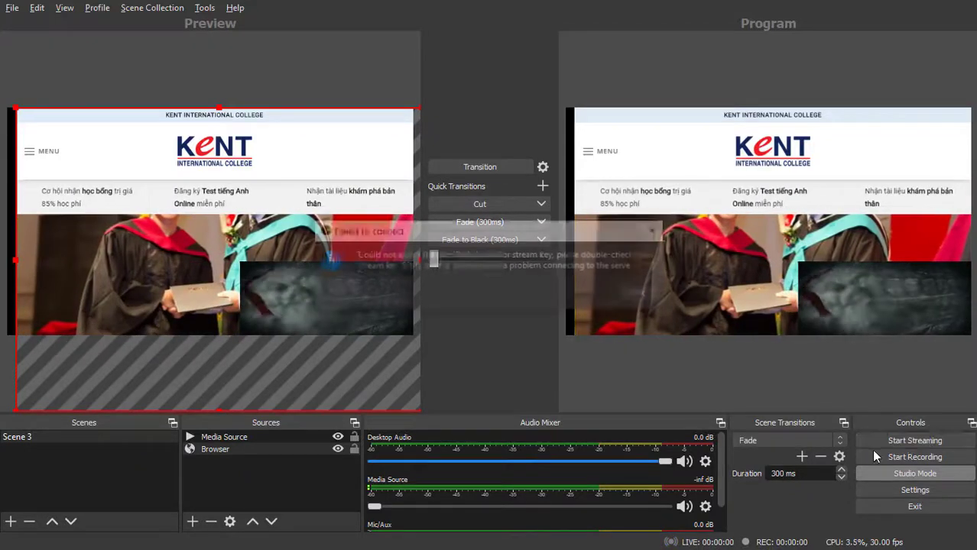
left_click(639, 295)
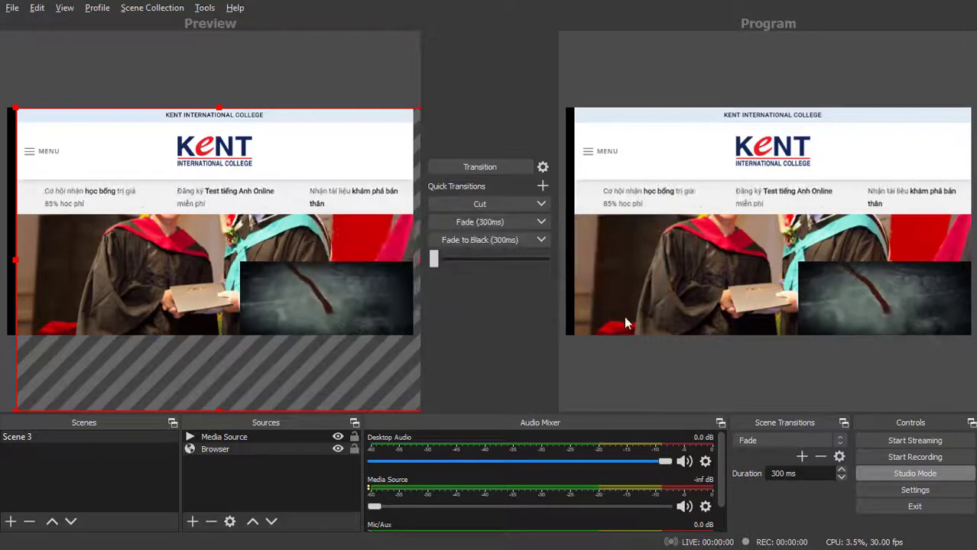
left_click(875, 441)
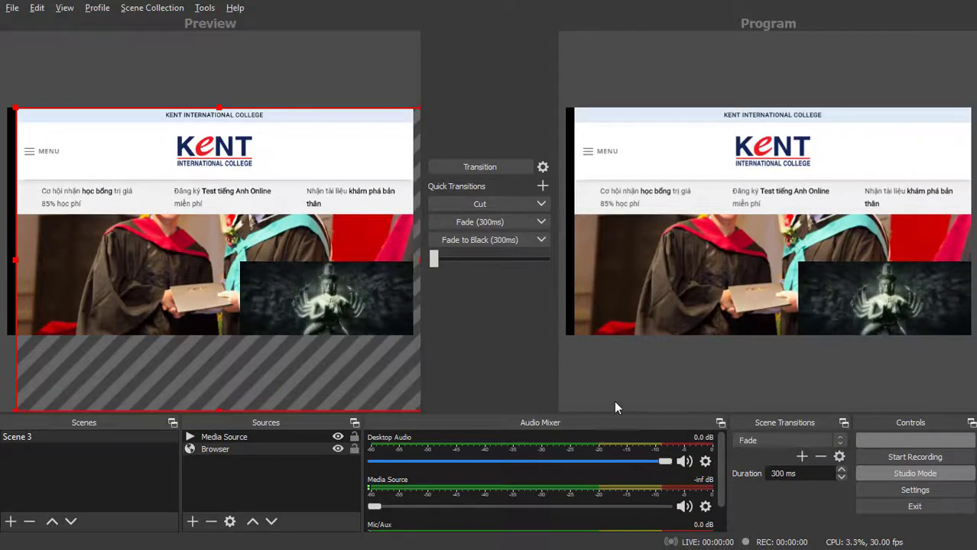
left_click(634, 294)
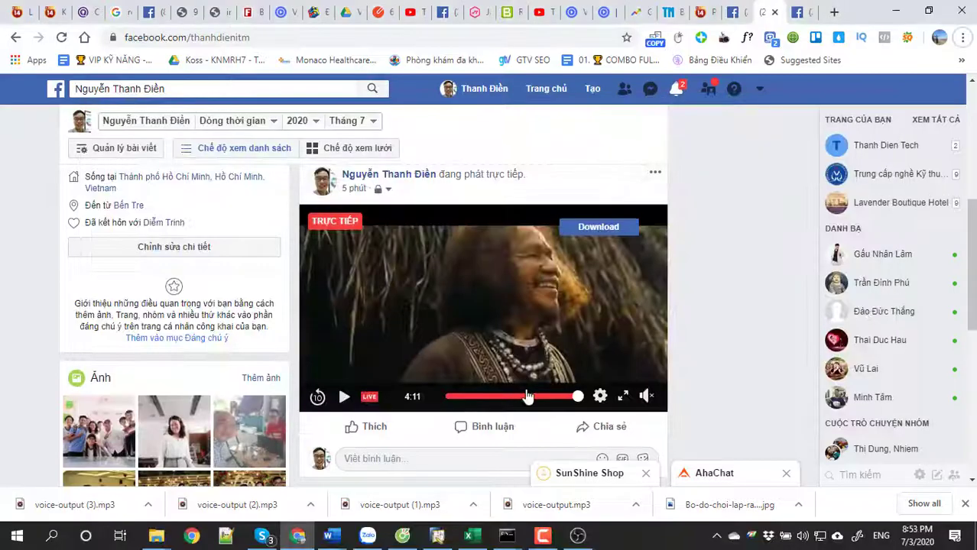
- Check the live post on the Facebook profile in Chrome, then open the Live Producer page
scroll(604, 392, "down", 2)
scroll(473, 340, "up", 2)
scroll(474, 340, "down", 4)
scroll(756, 134, "up", 10)
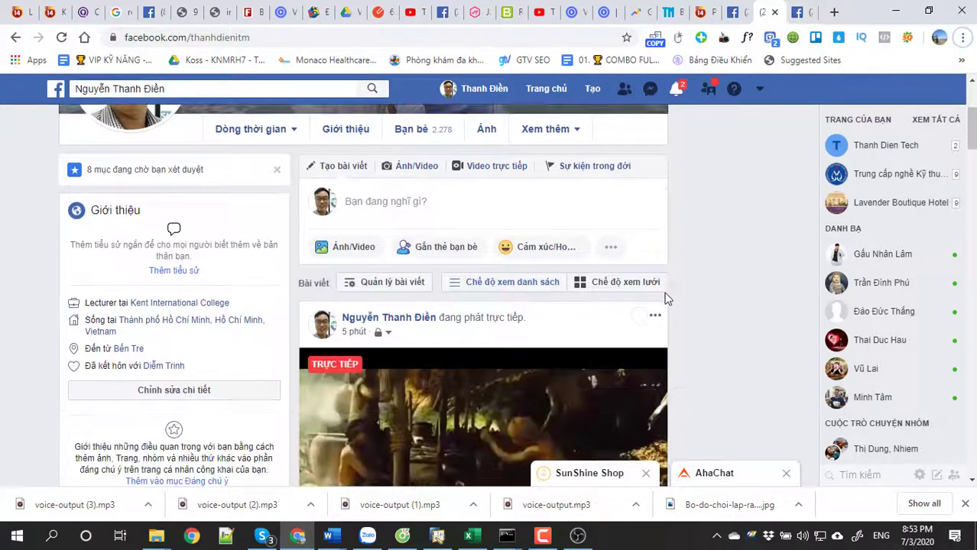
left_click(797, 12)
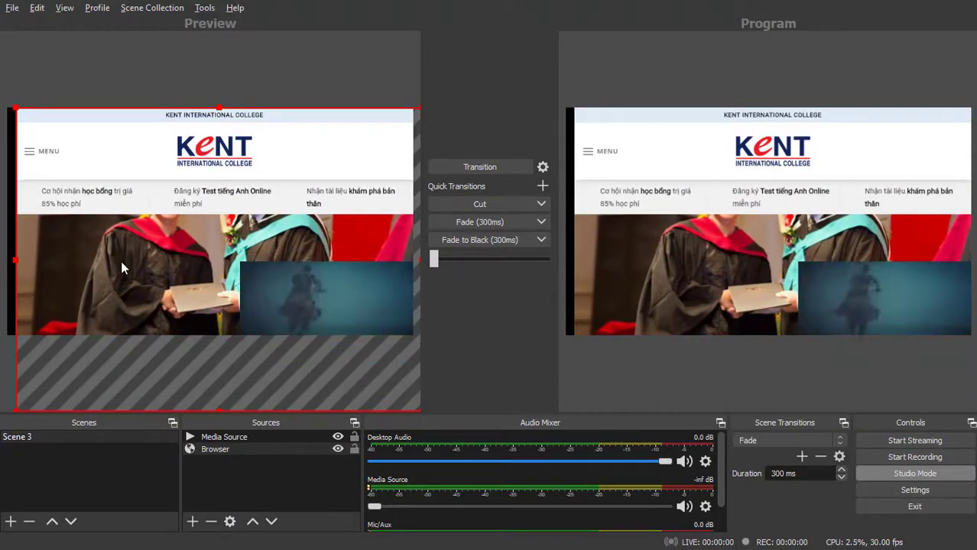
- In OBS, move the Browser source flush with the left edge of the preview canvas and deselect it
mouse_move(131, 232)
left_mouse_down()
mouse_move(121, 181)
mouse_move(129, 226)
left_mouse_up()
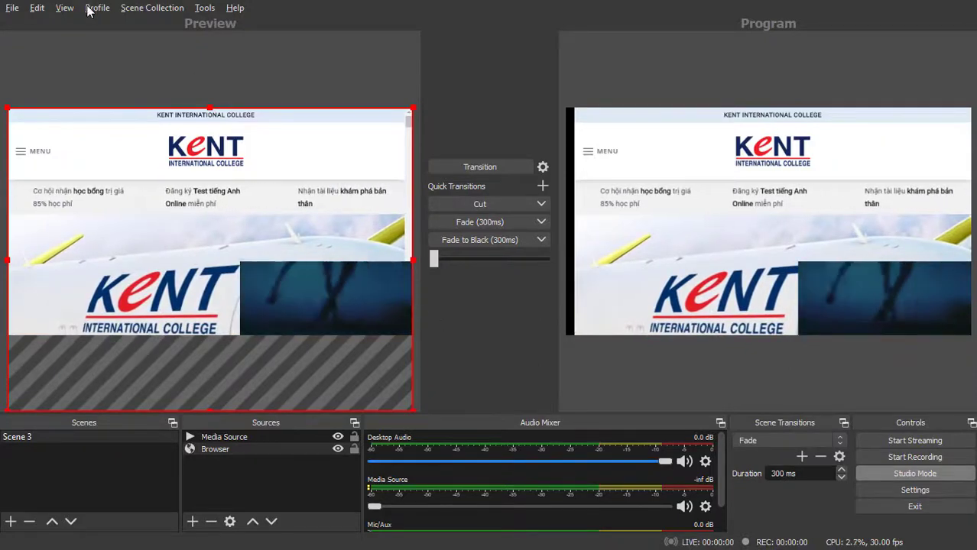
left_click(64, 8)
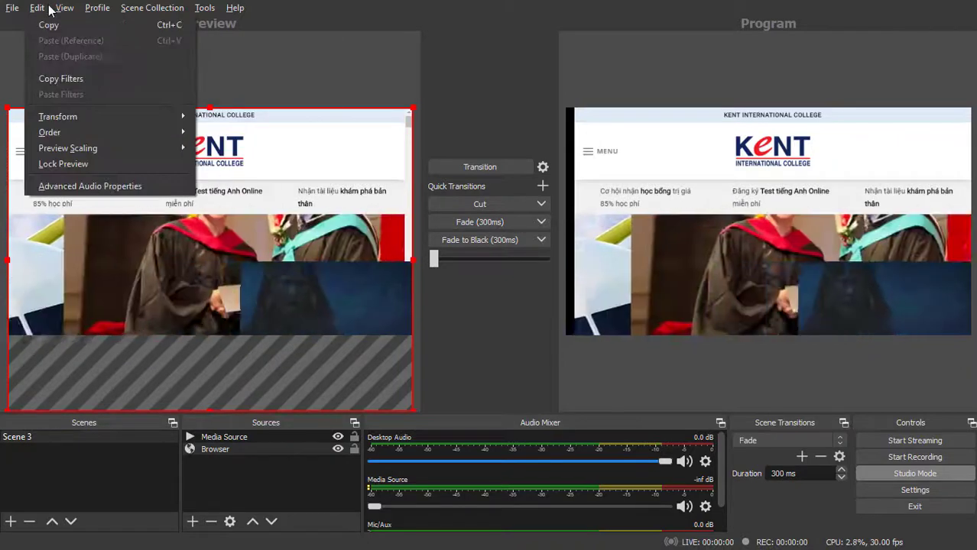
left_click(299, 70)
left_click(299, 69)
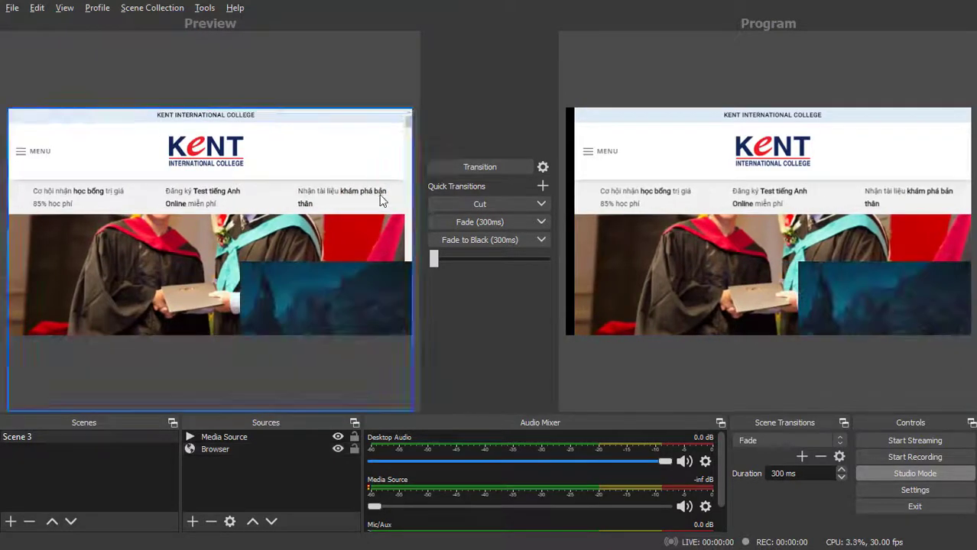
key("alt+Tab")
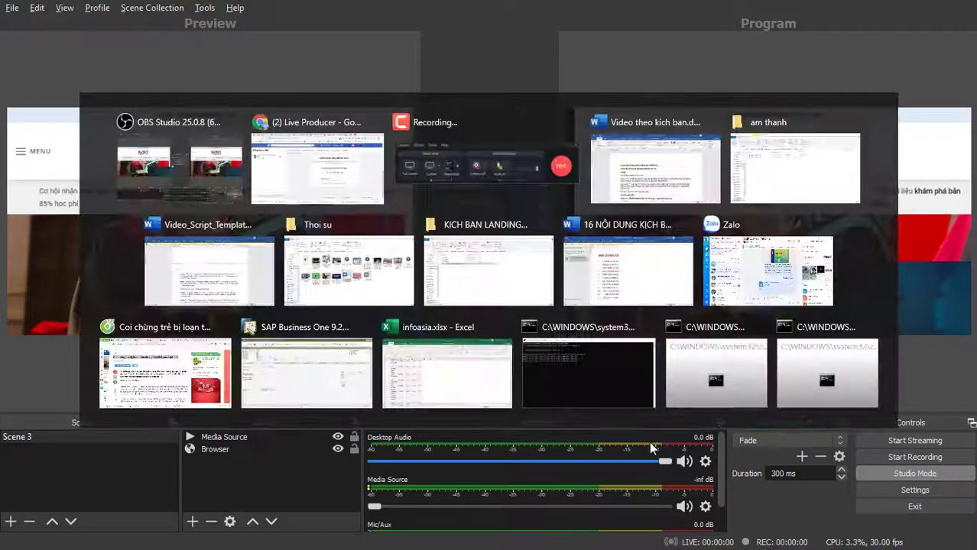
left_click(579, 537)
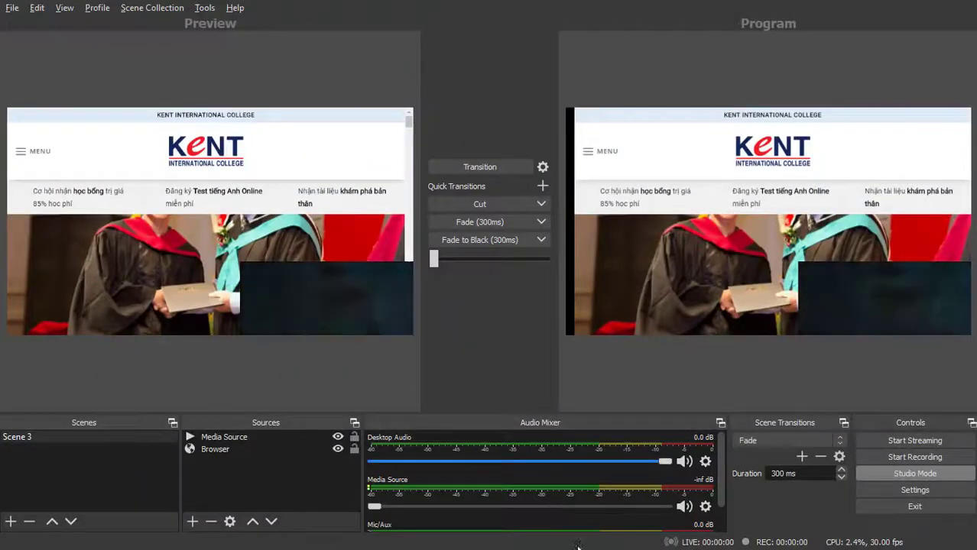
left_click(576, 541)
left_click(543, 537)
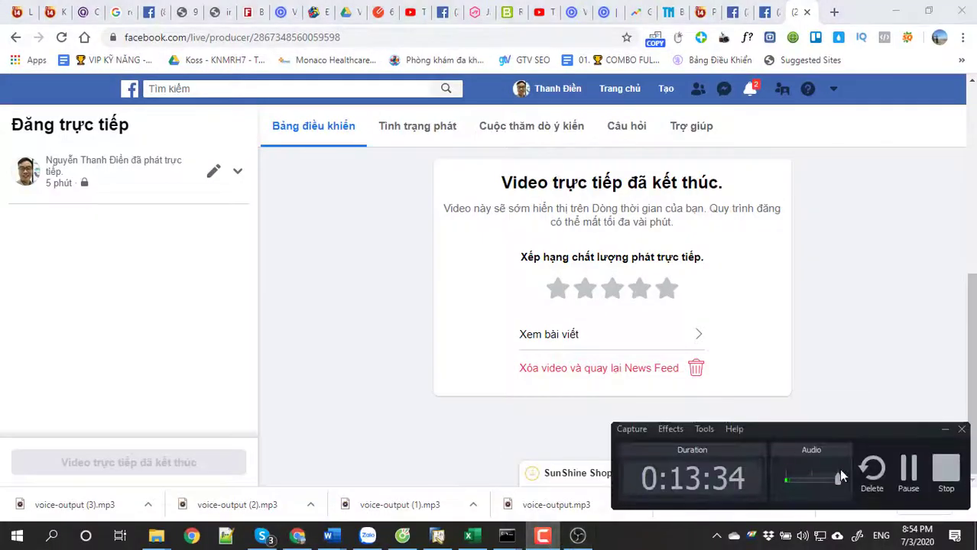